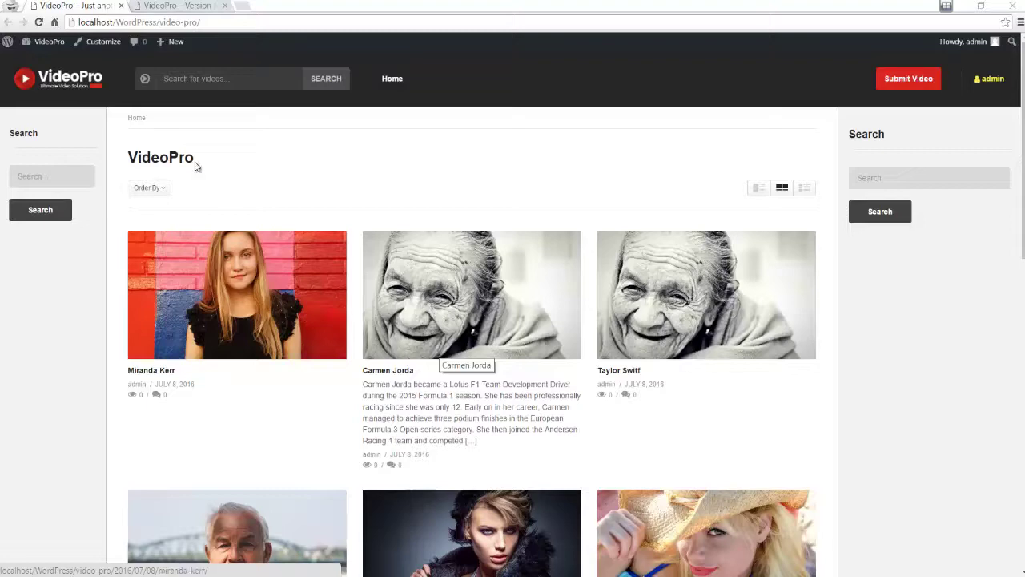
# Step: Review the VideoPro demo's entertainment homepage, from the latest and popular video sections to the footer
pyautogui.click(168, 6)
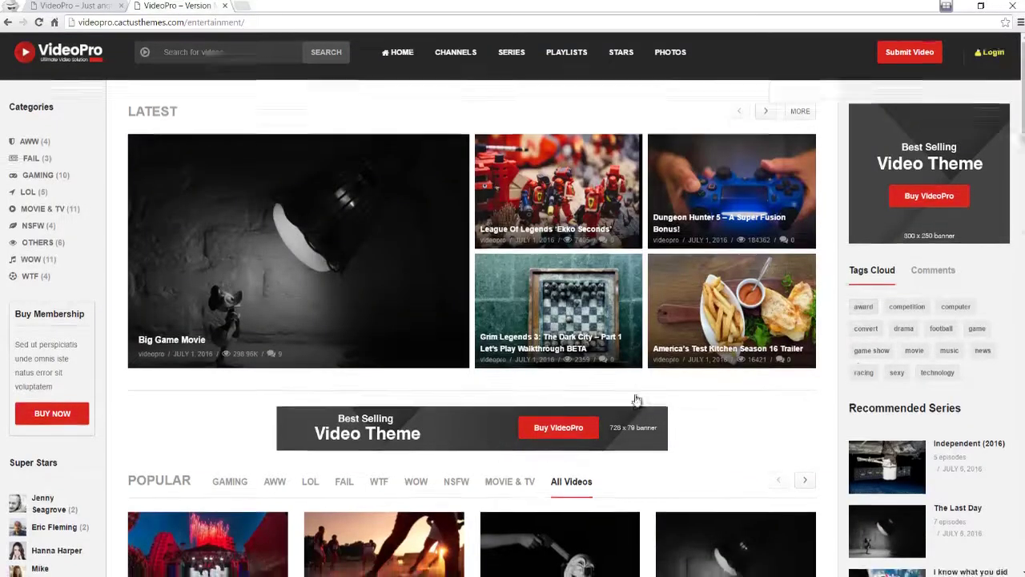
pyautogui.scroll(-5, 623, 404)
pyautogui.scroll(-7, 624, 385)
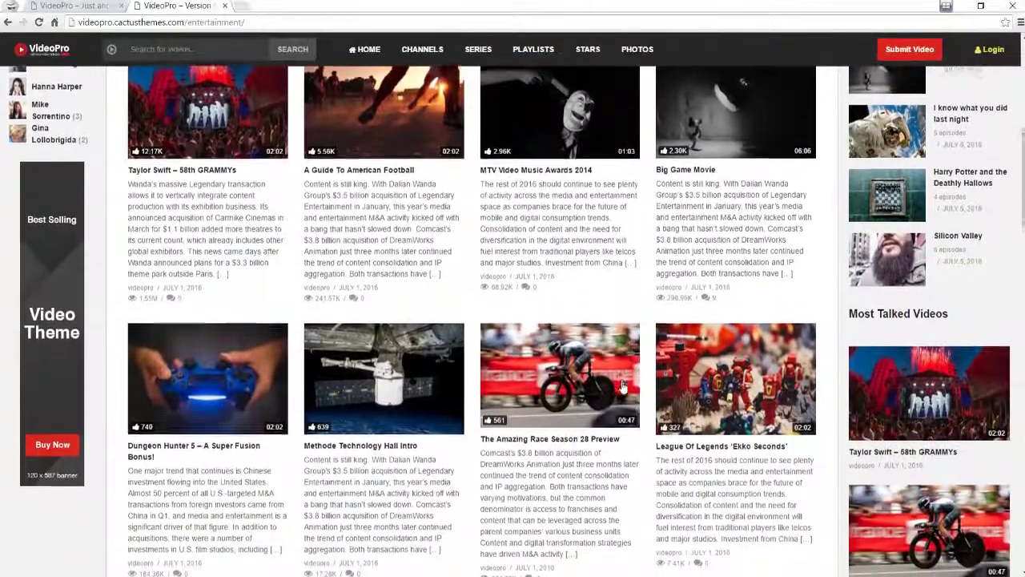
pyautogui.scroll(-16, 625, 392)
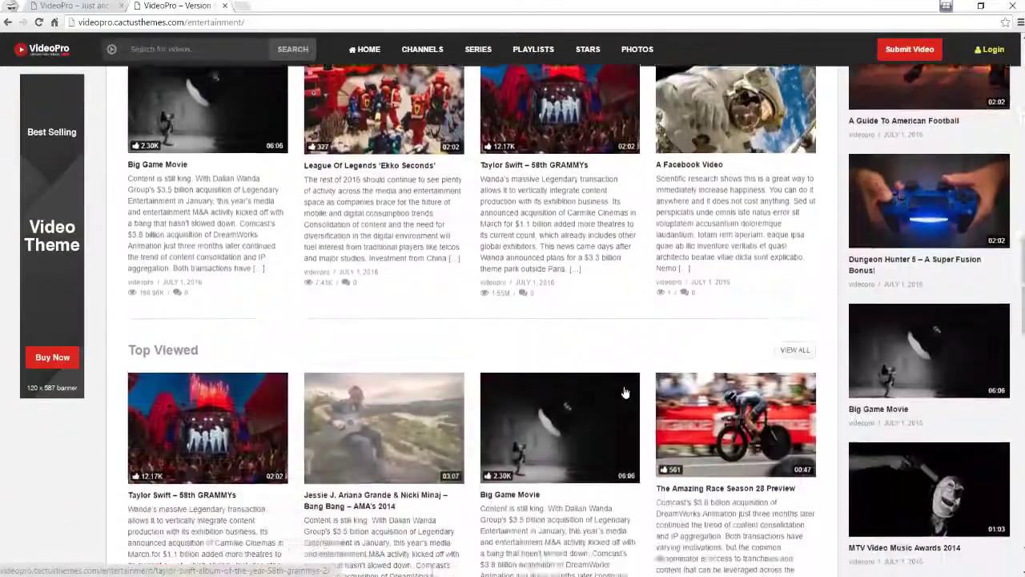
pyautogui.scroll(-6, 625, 395)
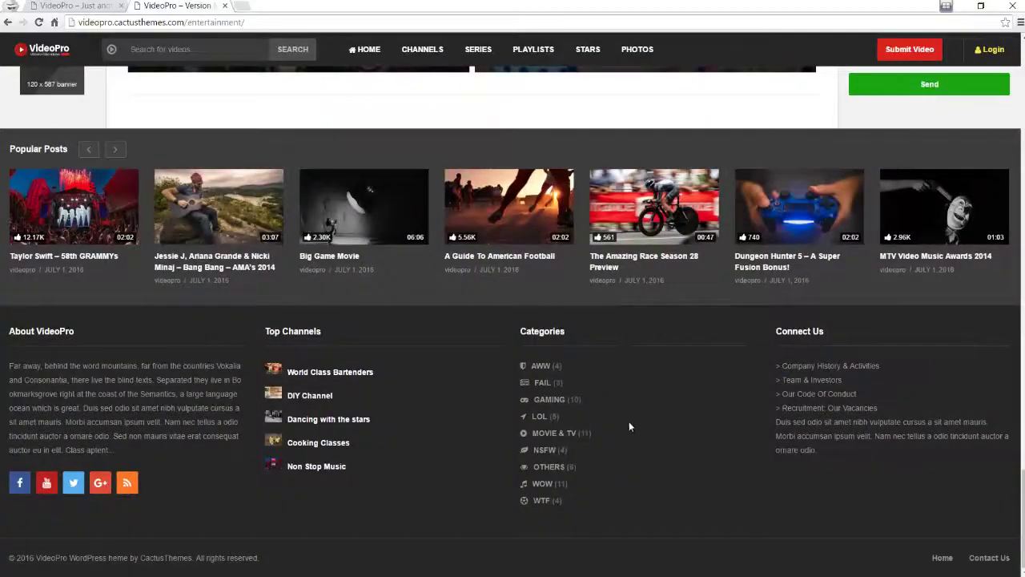
pyautogui.scroll(20, 629, 421)
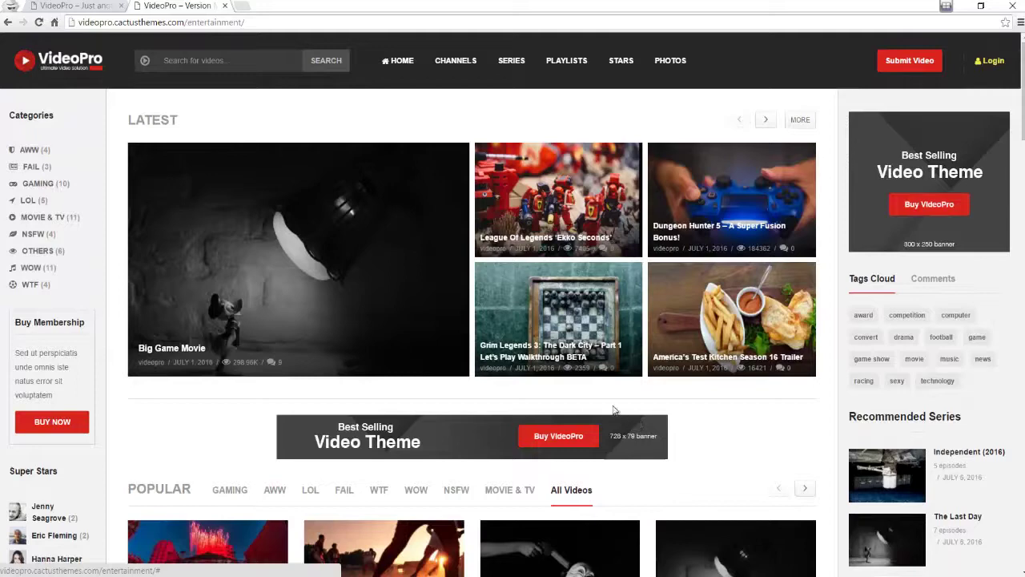
# Step: Switch to the local VideoPro site, go to its WordPress dashboard and start a new page
pyautogui.click(88, 5)
pyautogui.moveTo(38, 50)
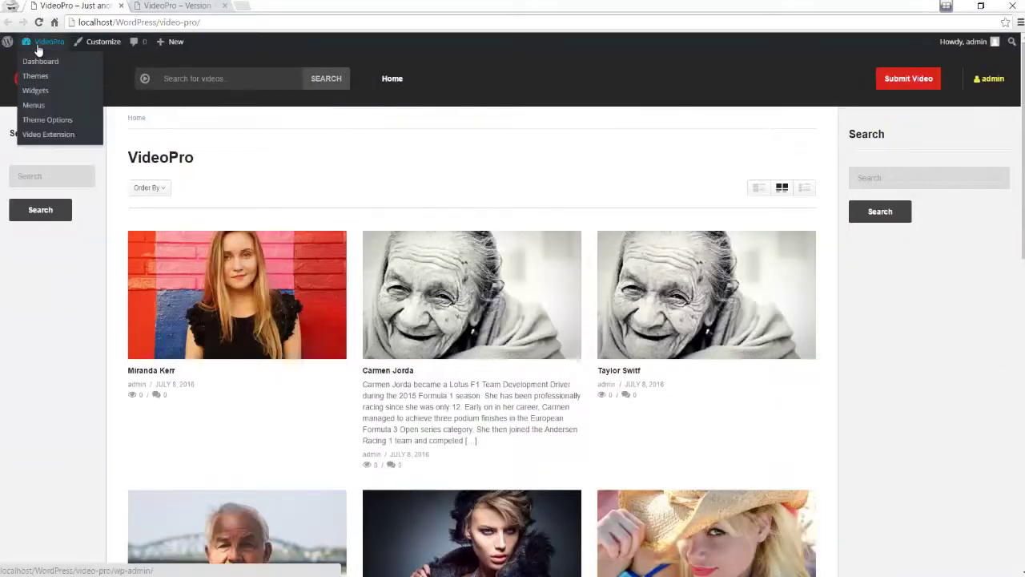
pyautogui.click(40, 63)
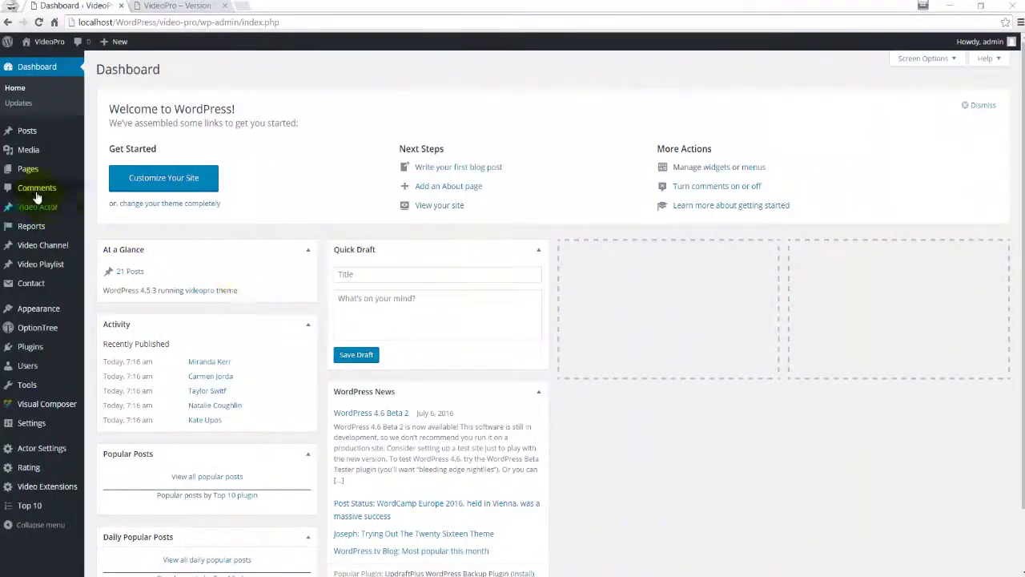
pyautogui.moveTo(29, 175)
pyautogui.click(107, 187)
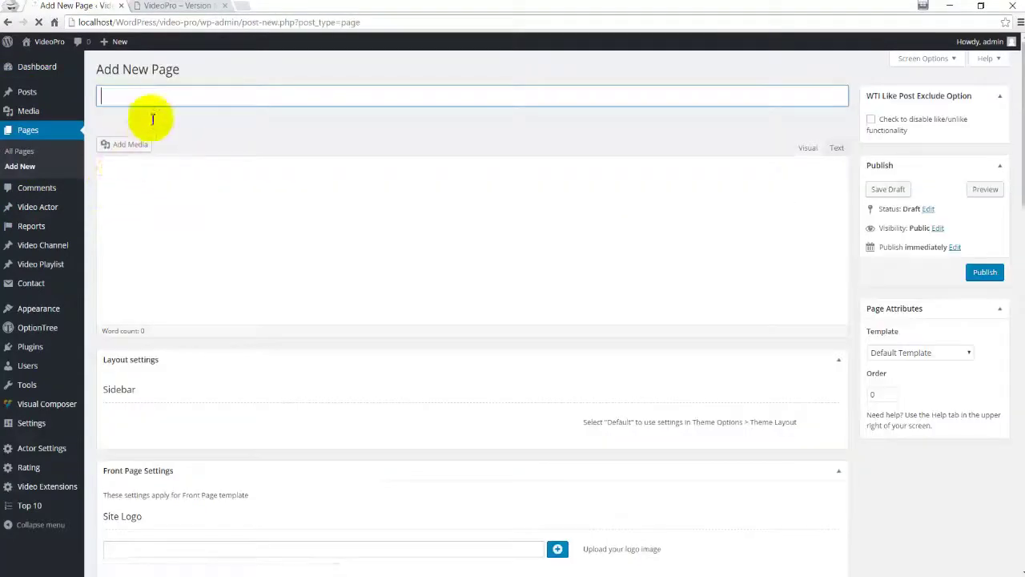
# Step: Title the new page Homepage and assign it the Front Page template
pyautogui.click(147, 97)
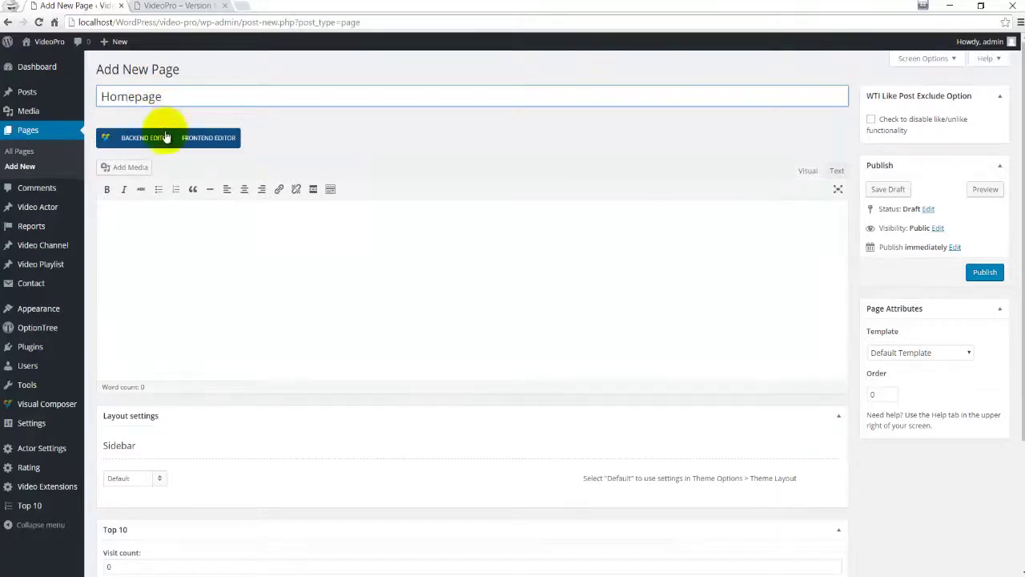
pyautogui.click(905, 352)
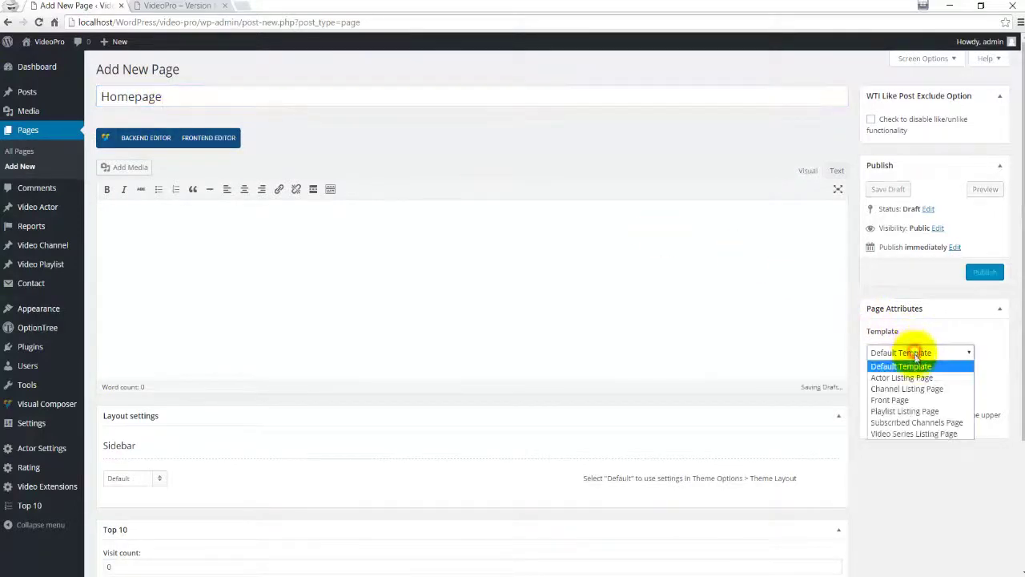
pyautogui.click(909, 399)
# Step: Set the page's Main Navigation Layout to Inline in the Front Page Settings and publish the page
pyautogui.scroll(-2, 345, 436)
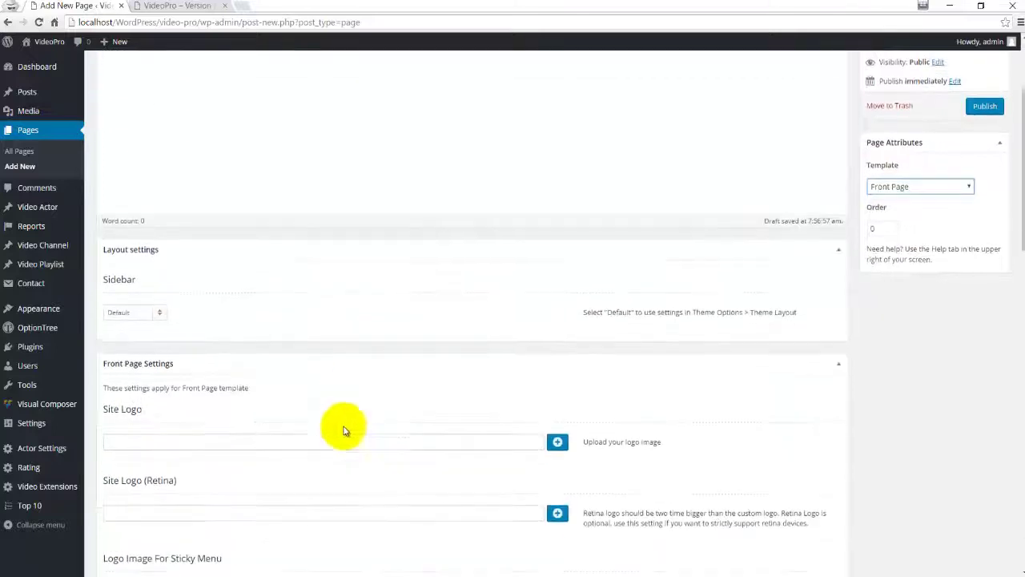
pyautogui.scroll(-1, 205, 456)
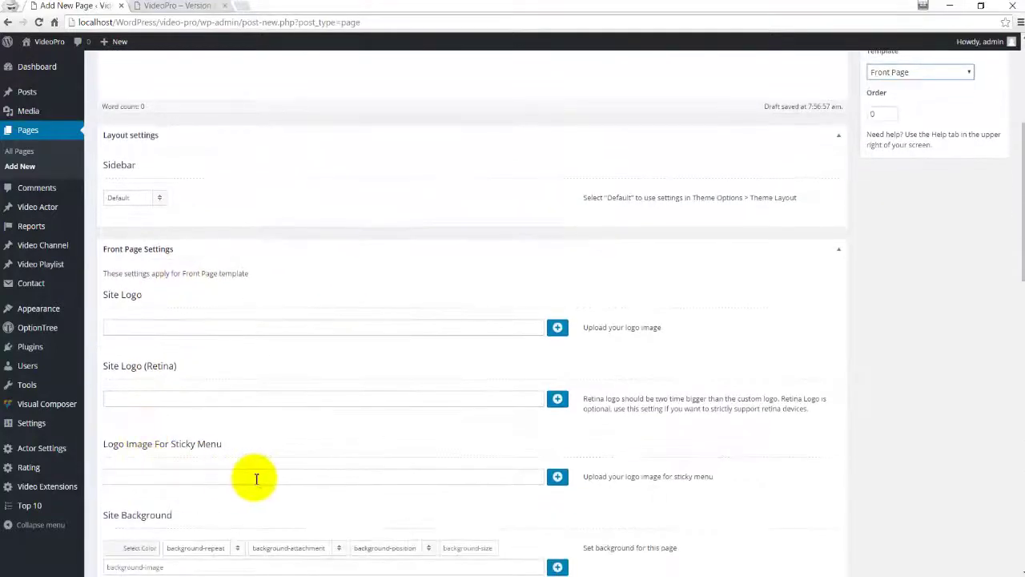
pyautogui.scroll(-5, 256, 478)
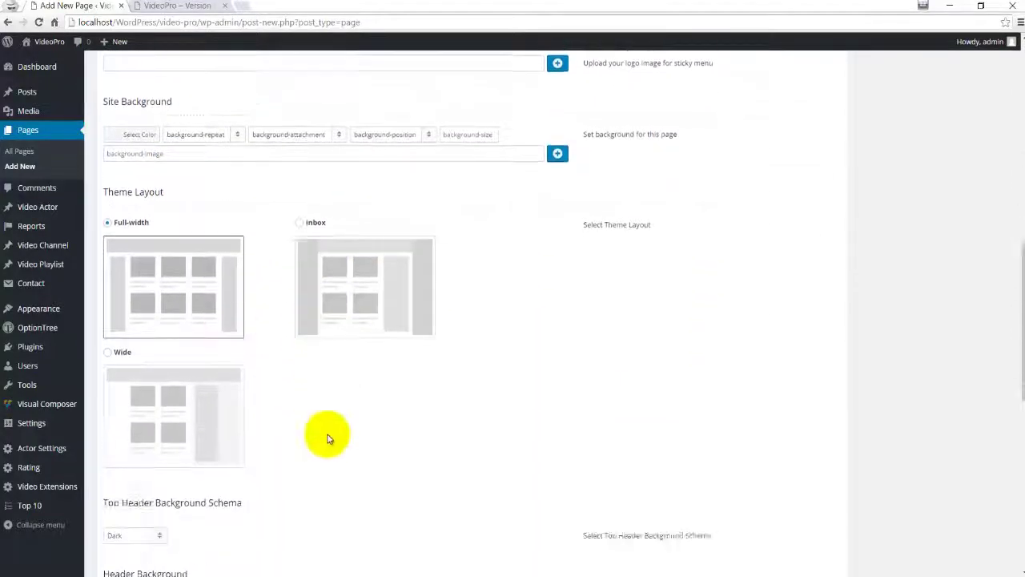
pyautogui.scroll(-4, 327, 438)
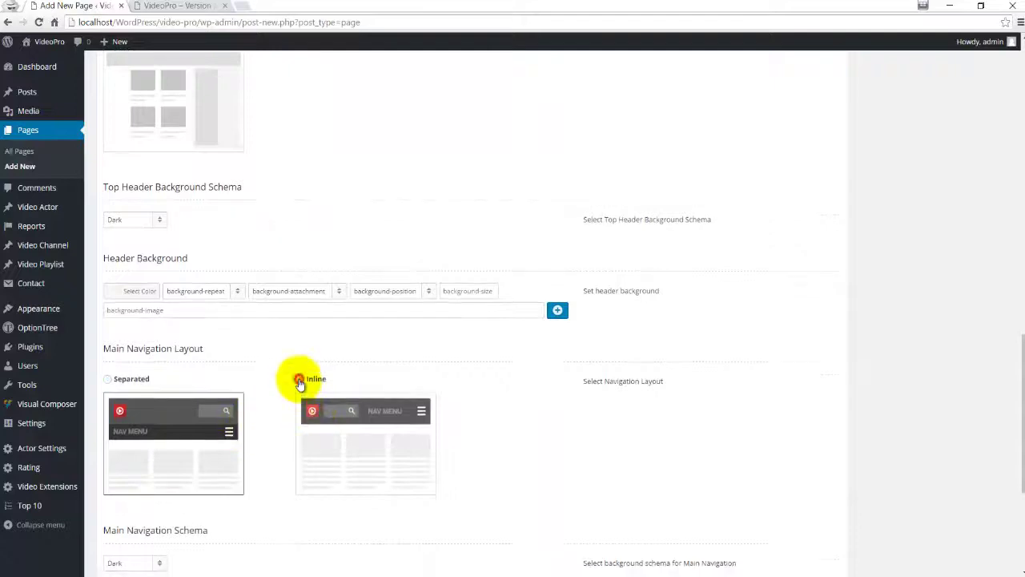
pyautogui.click(298, 380)
pyautogui.scroll(-1, 496, 394)
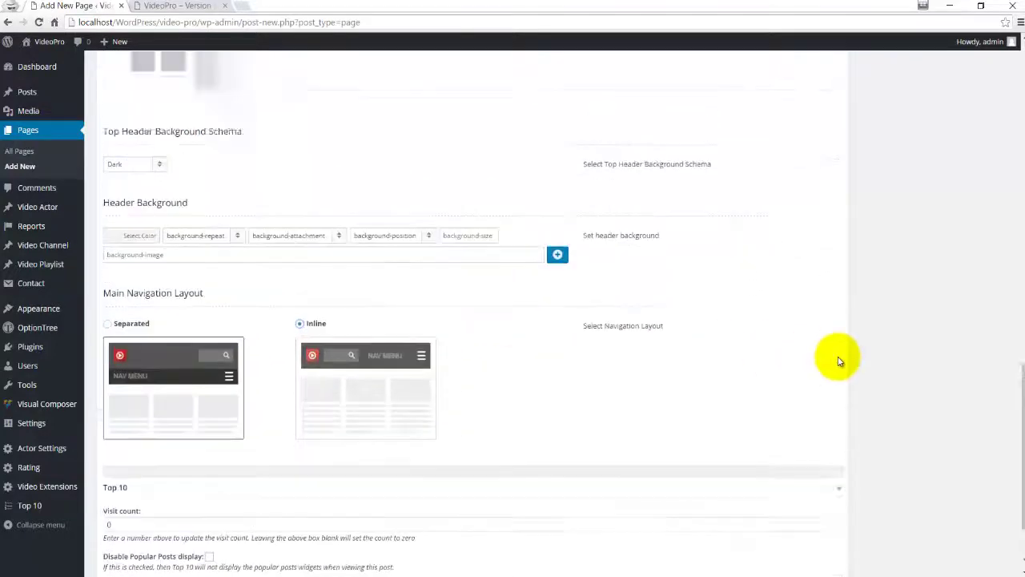
pyautogui.scroll(15, 838, 361)
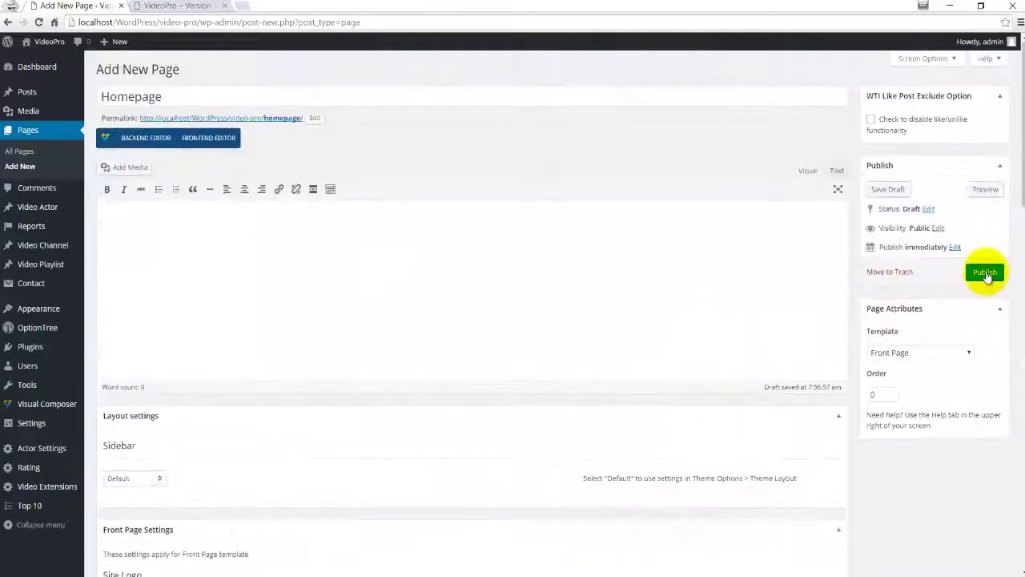
pyautogui.click(986, 273)
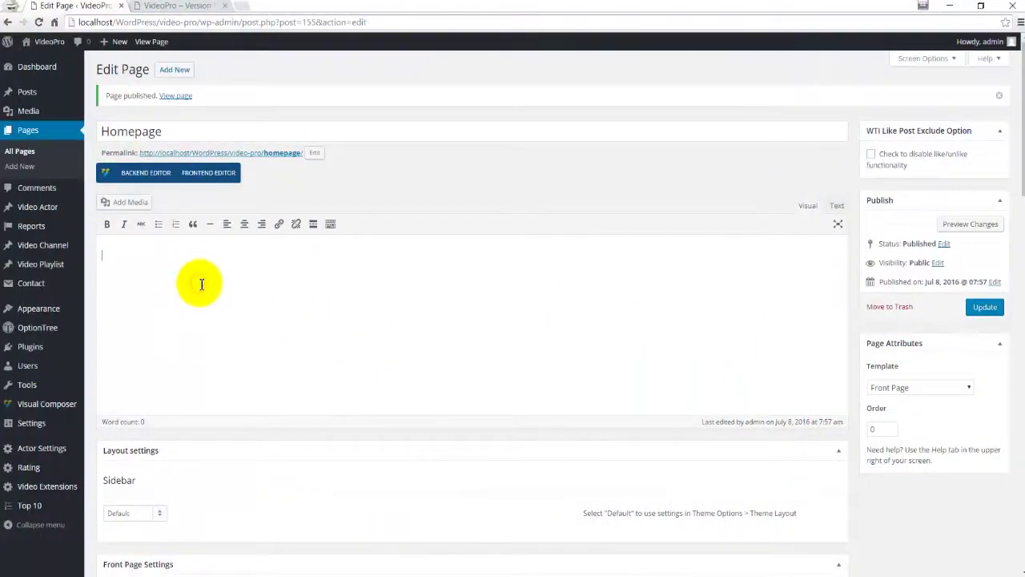
# Step: Add a VideoPro Smart Content Box to the page in the backend editor and title it LATEST
pyautogui.click(142, 175)
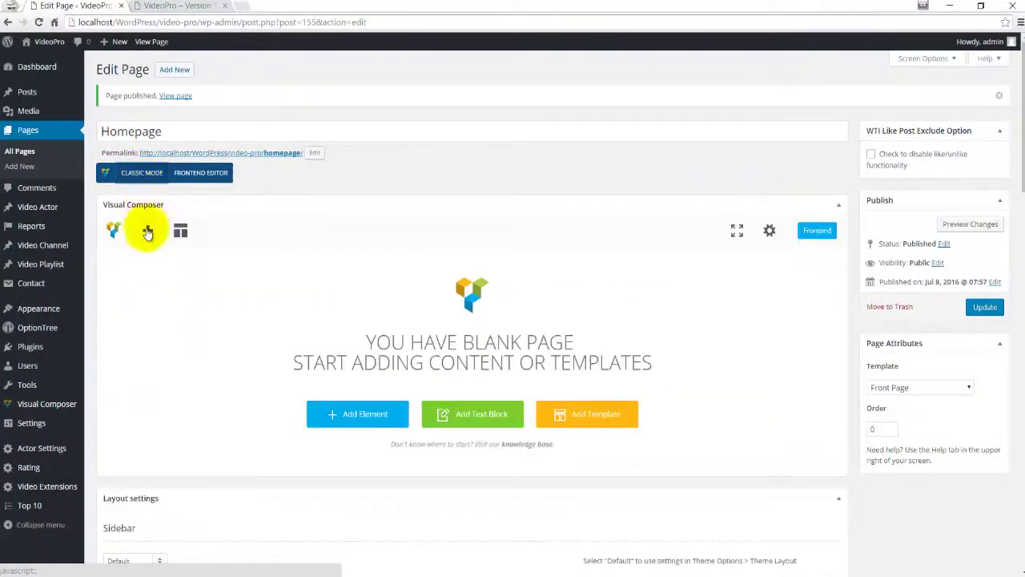
pyautogui.click(148, 233)
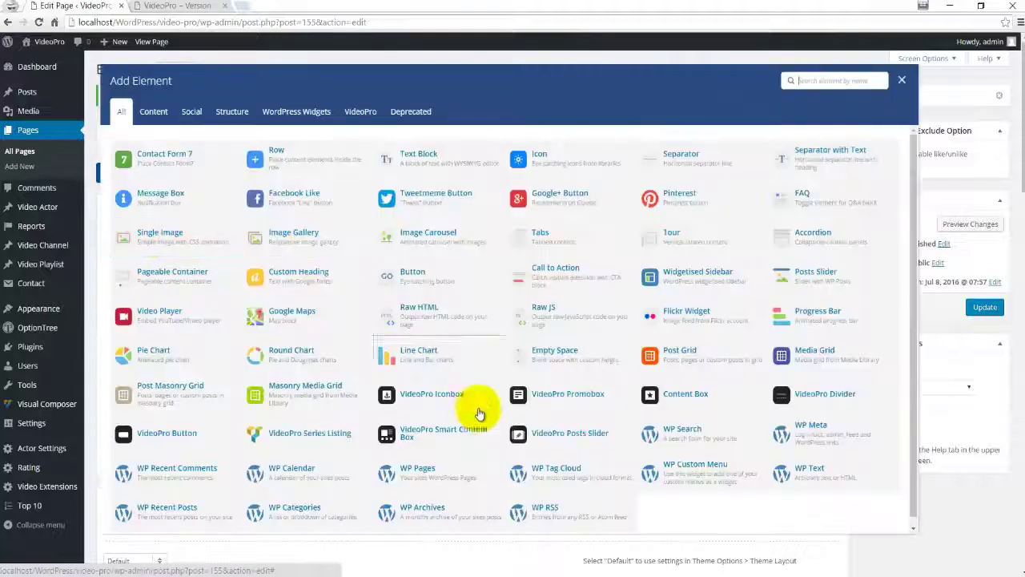
pyautogui.click(427, 438)
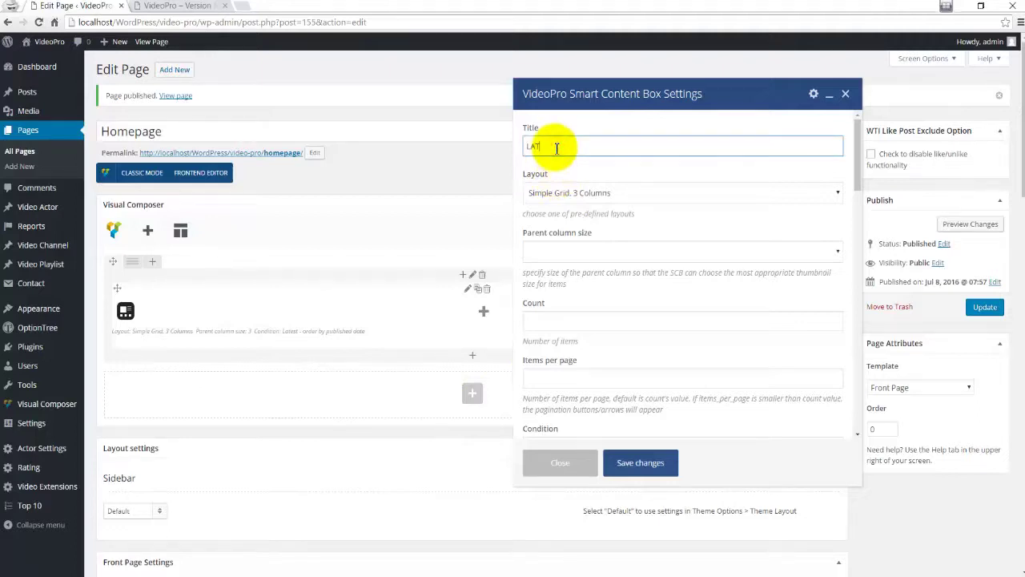
# Step: Give the content box the layout Grid Preview, One Big Left Item, Metadata Inside, with a count of 15 and 5 items per page
pyautogui.click(564, 195)
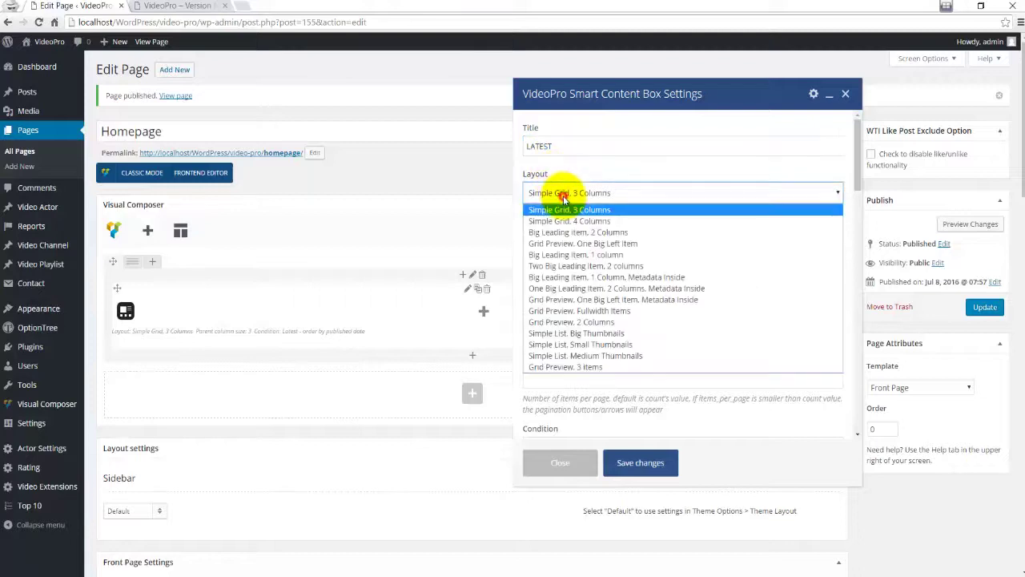
pyautogui.click(574, 299)
pyautogui.click(560, 320)
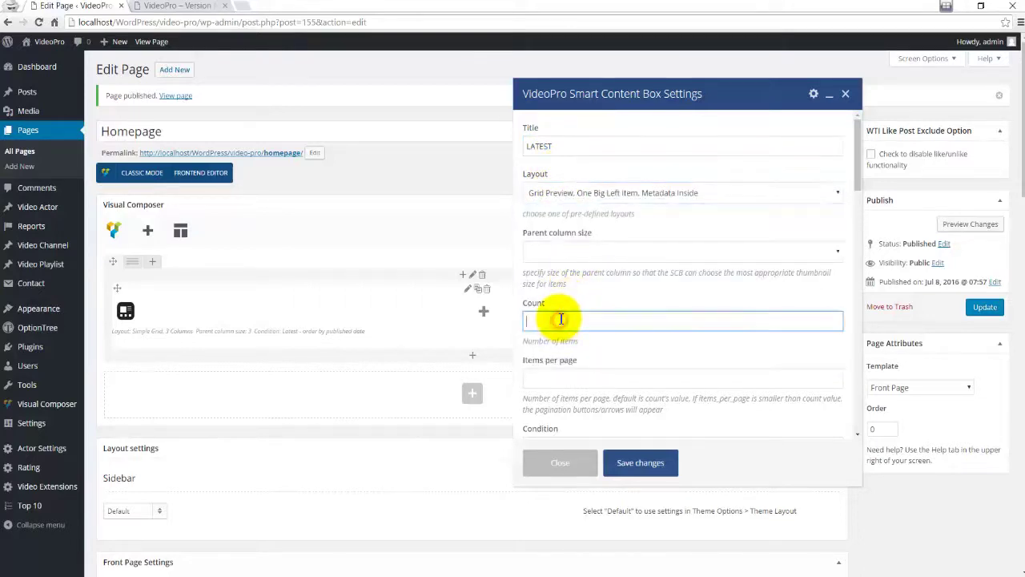
pyautogui.write('15')
pyautogui.click(565, 378)
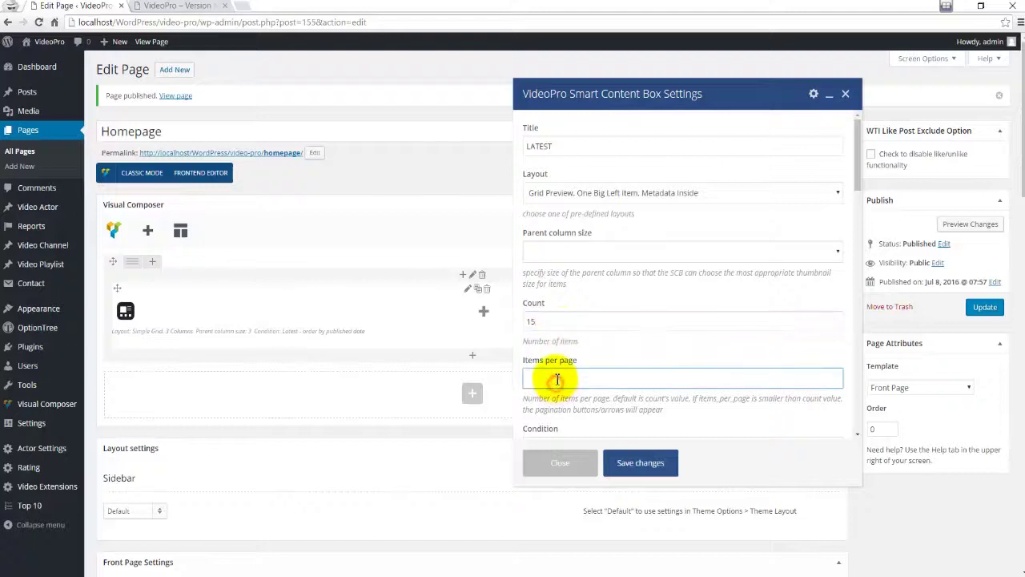
pyautogui.write('5')
# Step: Set the content box's categories to fail, gaming, lol, movie-tv, nsfw, wow, aww
pyautogui.scroll(-2, 623, 327)
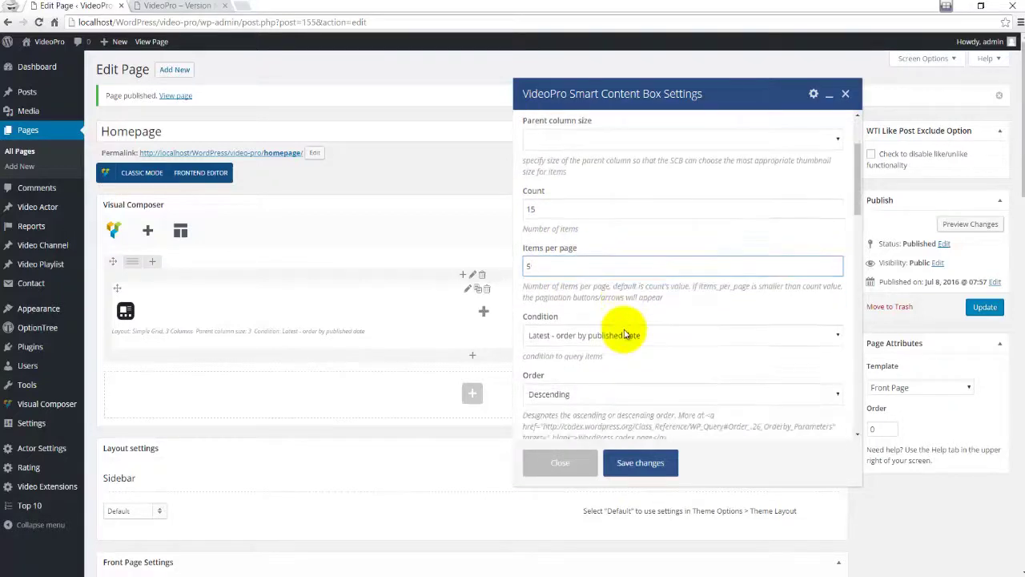
pyautogui.scroll(-2, 617, 327)
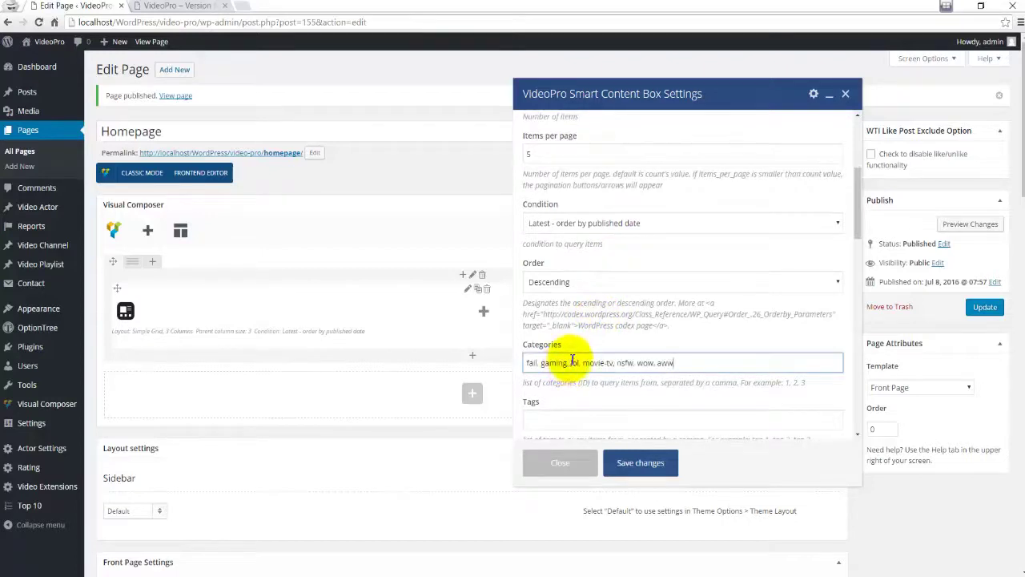
pyautogui.scroll(-2, 664, 343)
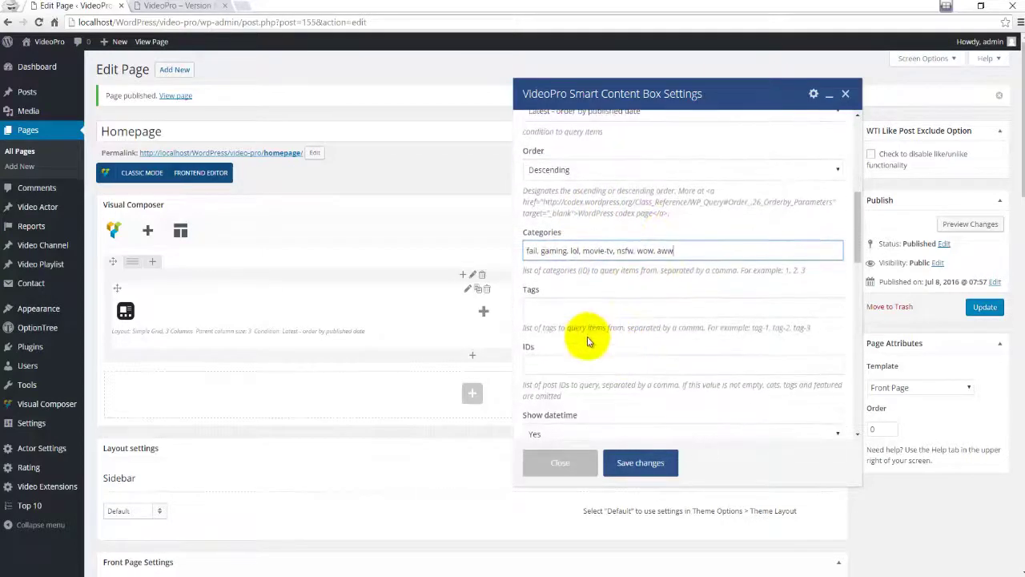
# Step: Set the content box's button text to MORE and its button URL to #
pyautogui.scroll(-2, 588, 340)
pyautogui.scroll(-5, 593, 333)
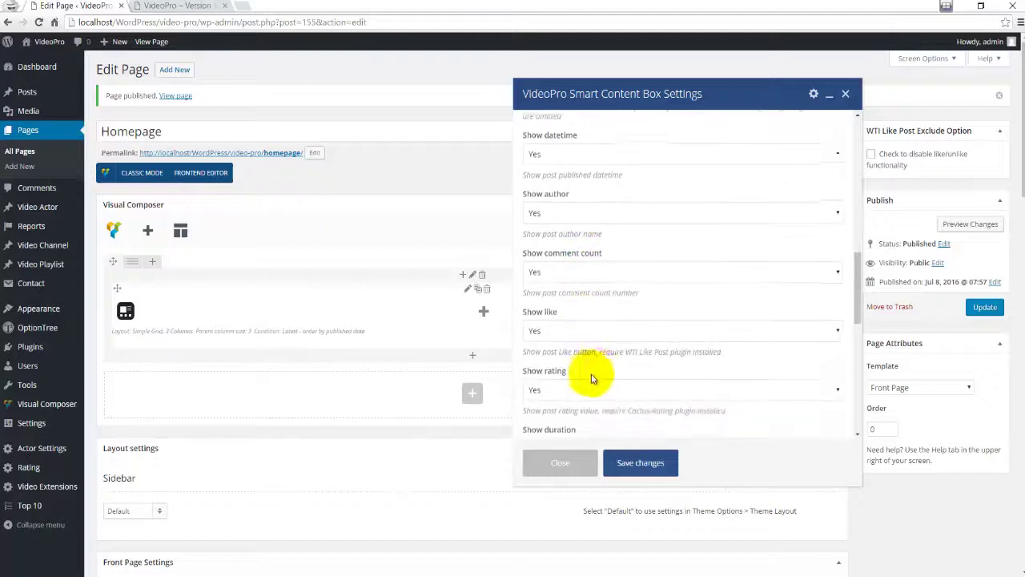
pyautogui.scroll(-1, 596, 373)
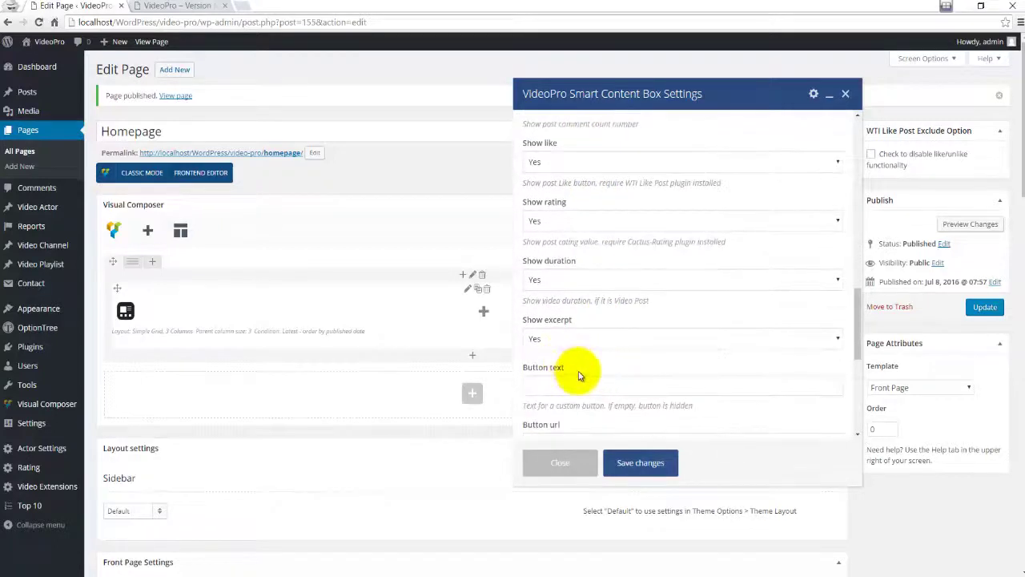
pyautogui.scroll(-1, 572, 358)
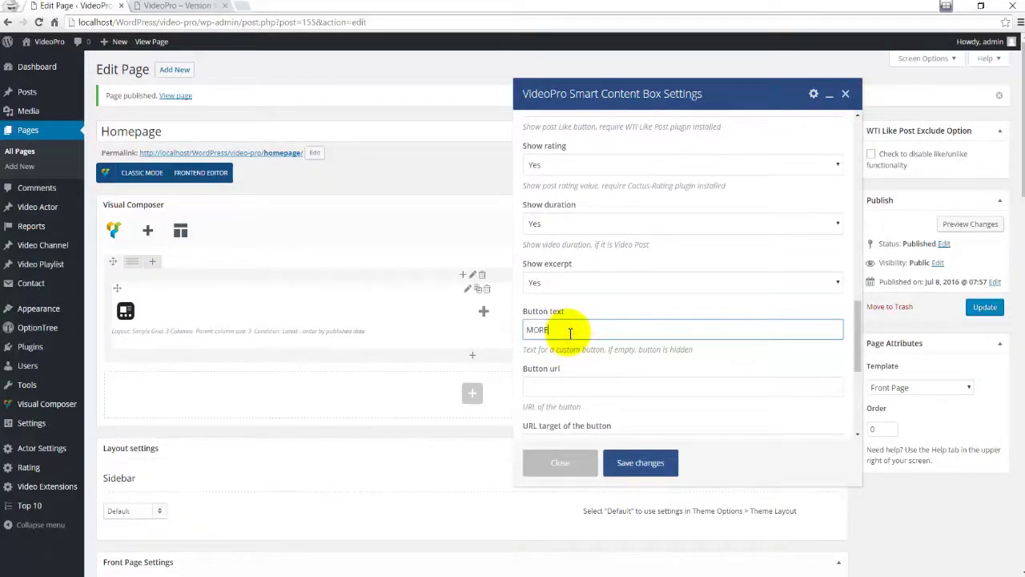
pyautogui.scroll(-1, 584, 333)
pyautogui.click(561, 333)
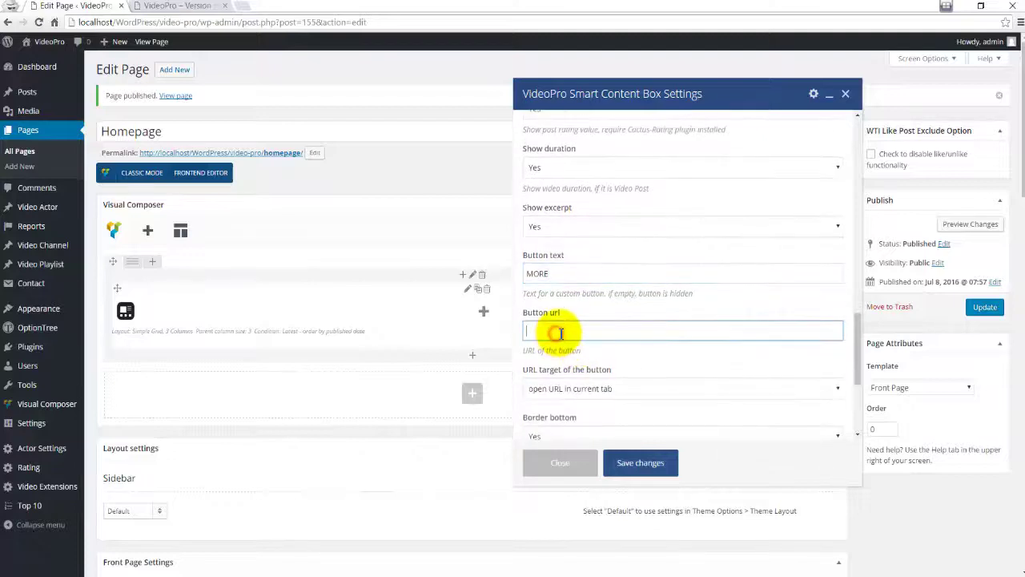
# Step: Save the content box settings and update the Homepage page
pyautogui.scroll(-3, 625, 361)
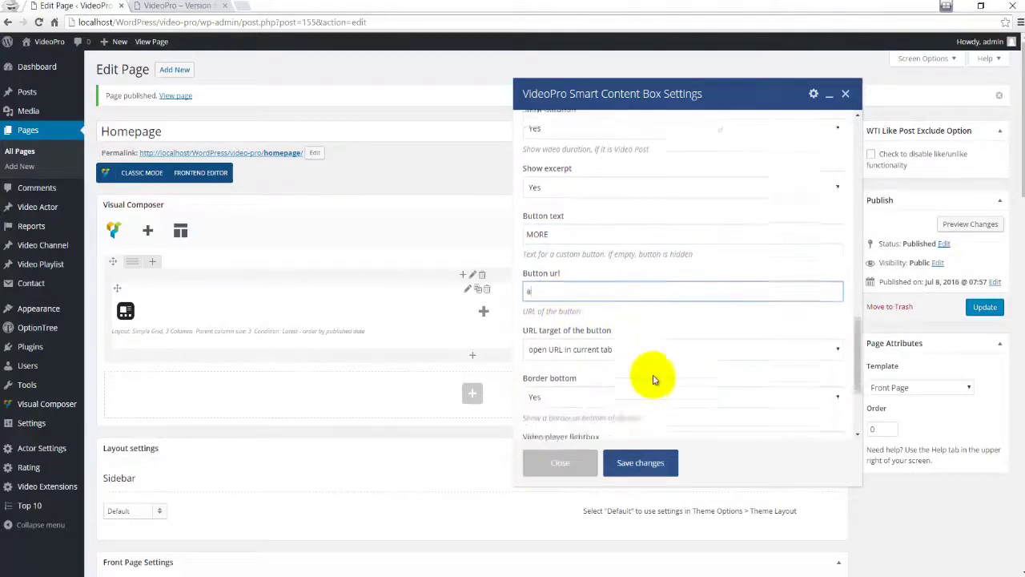
pyautogui.scroll(-2, 575, 382)
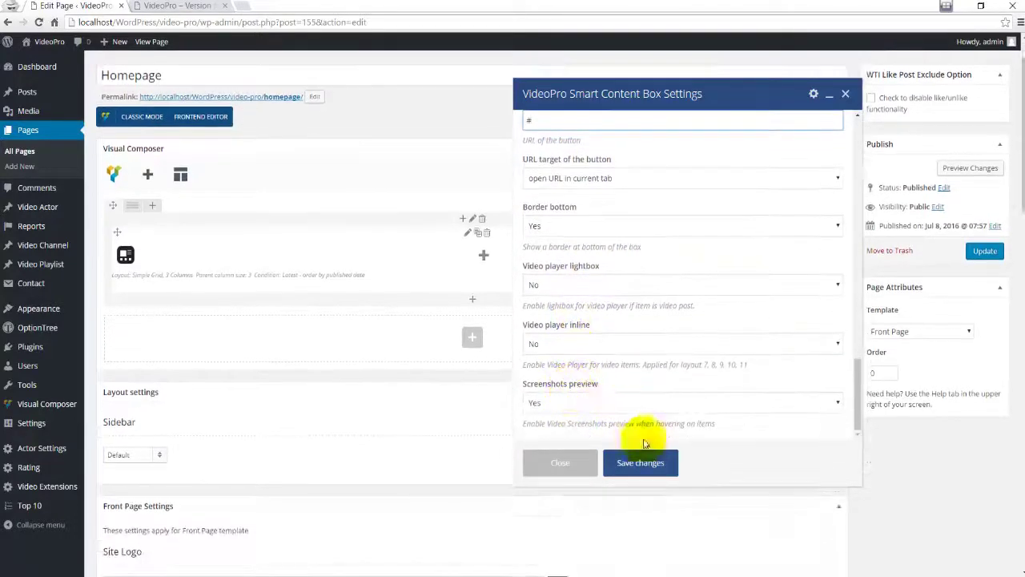
pyautogui.click(640, 462)
pyautogui.scroll(2, 628, 458)
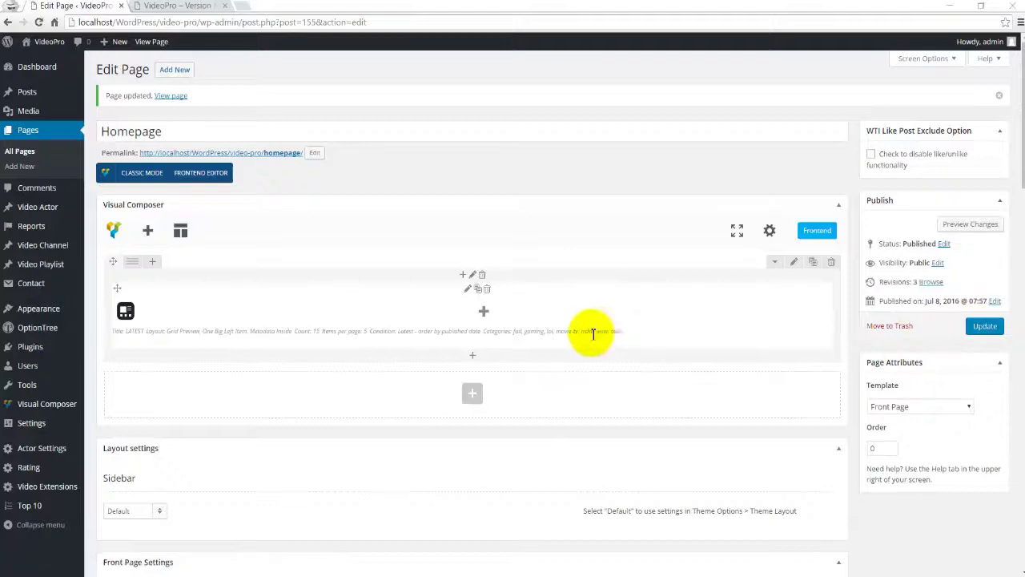
# Step: View the Homepage page in a new browser tab to check the LATEST section
pyautogui.middleClick(245, 156)
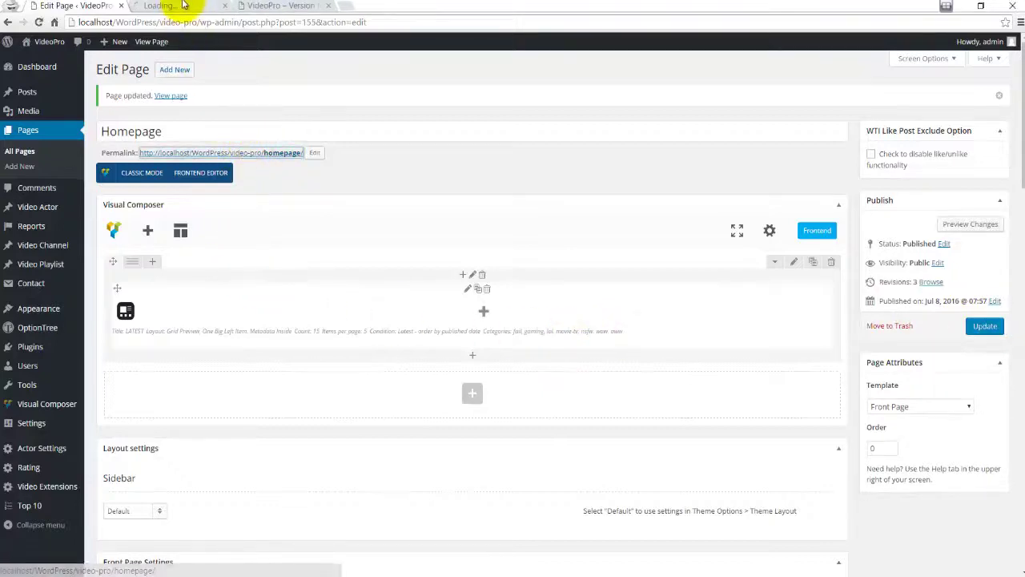
pyautogui.click(180, 5)
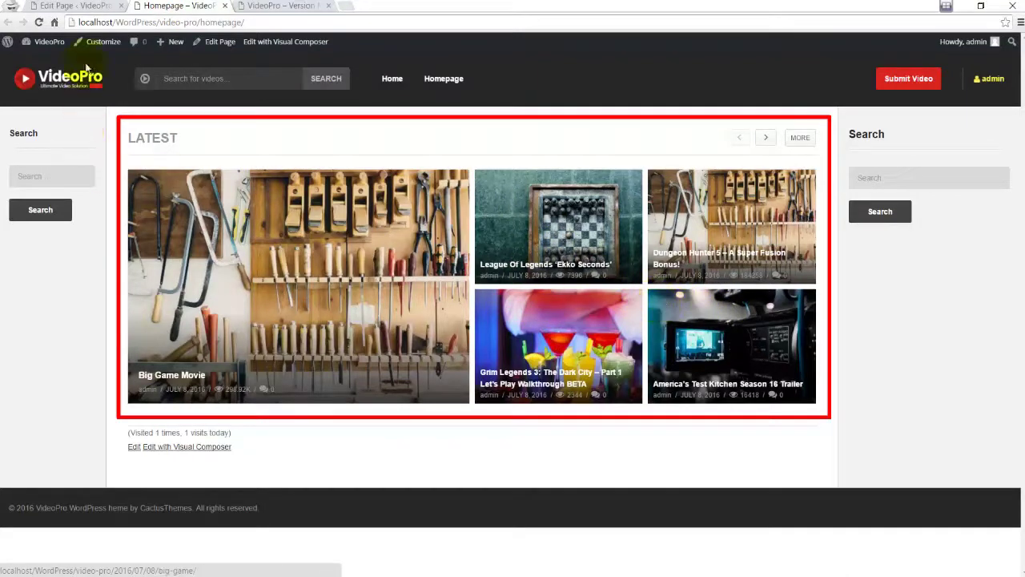
# Step: Return to the Homepage editor and add a new row with a Text Block below the LATEST content box
pyautogui.click(69, 6)
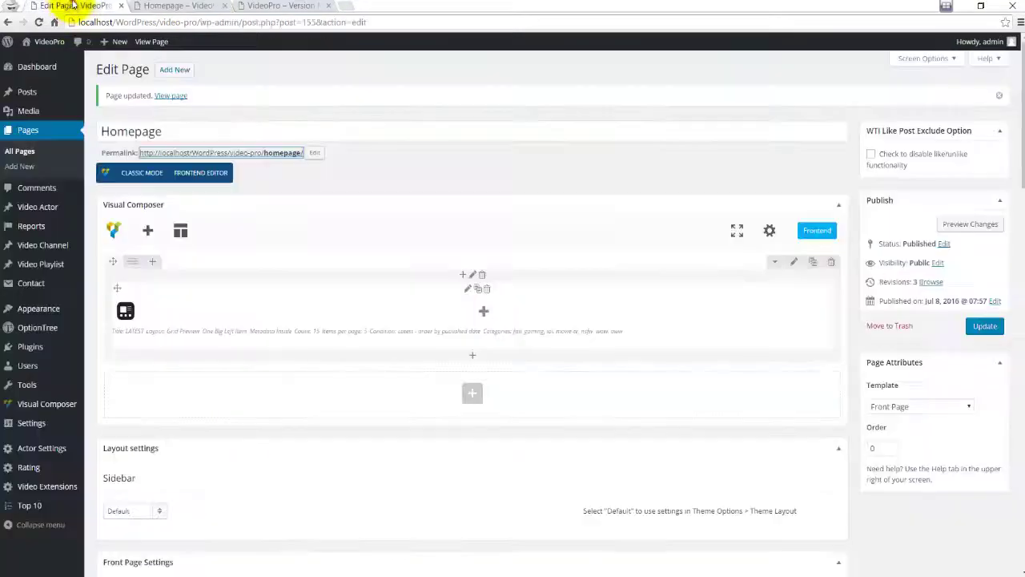
pyautogui.click(476, 396)
pyautogui.click(296, 148)
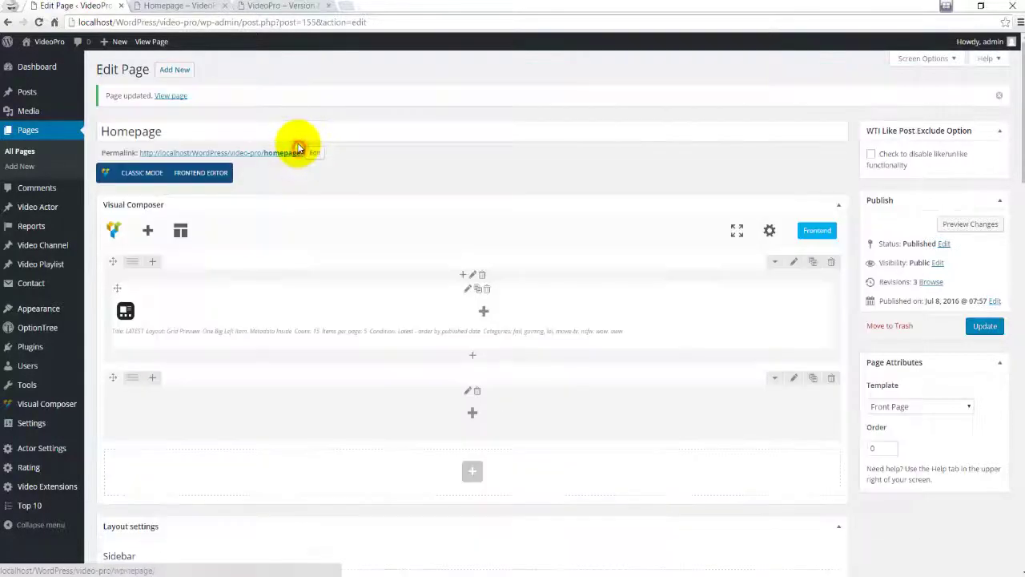
pyautogui.click(475, 415)
pyautogui.click(423, 164)
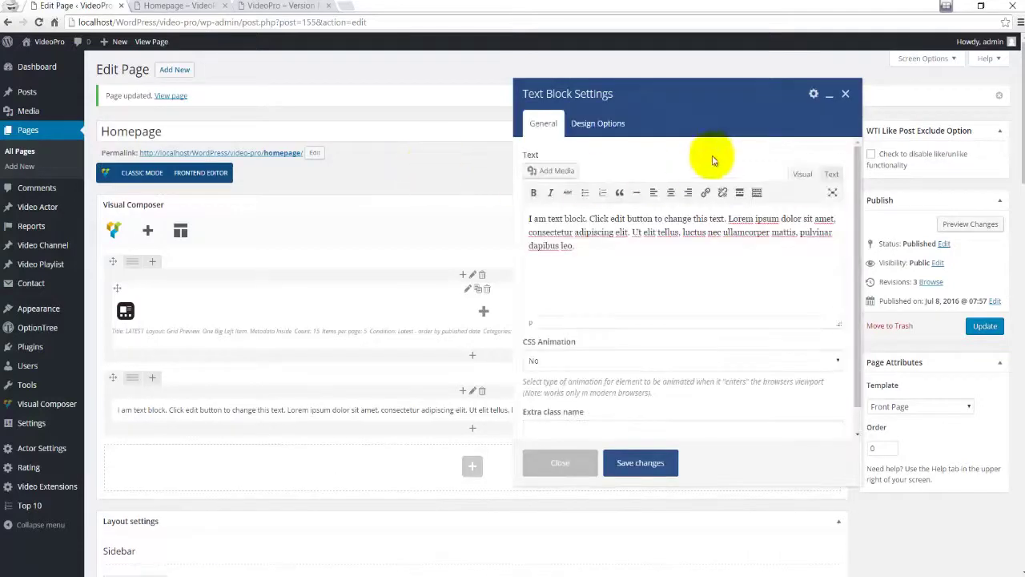
# Step: Replace the text block's placeholder text with HTML for a linked, centred banner-1.jpg image from the entertainment demo, and save it
pyautogui.click(831, 174)
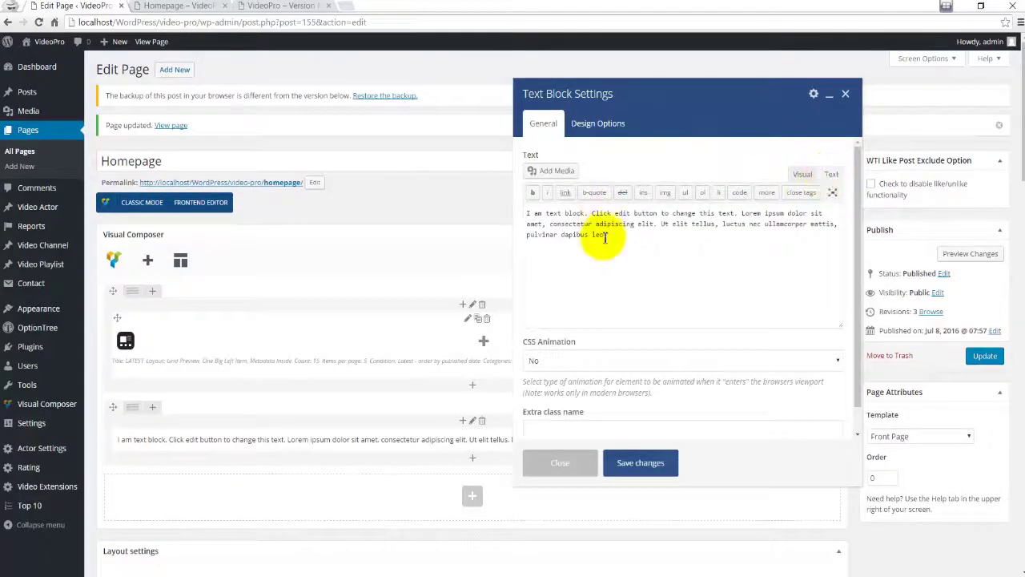
pyautogui.moveTo(610, 237); pyautogui.dragTo(528, 211)
pyautogui.write('<a href="#"><img class="aligncenter" src="http://videopro.cactusthemes.com/entertainment/wp-content/uploads/2016/07/banner-1.jpg" /></a>')
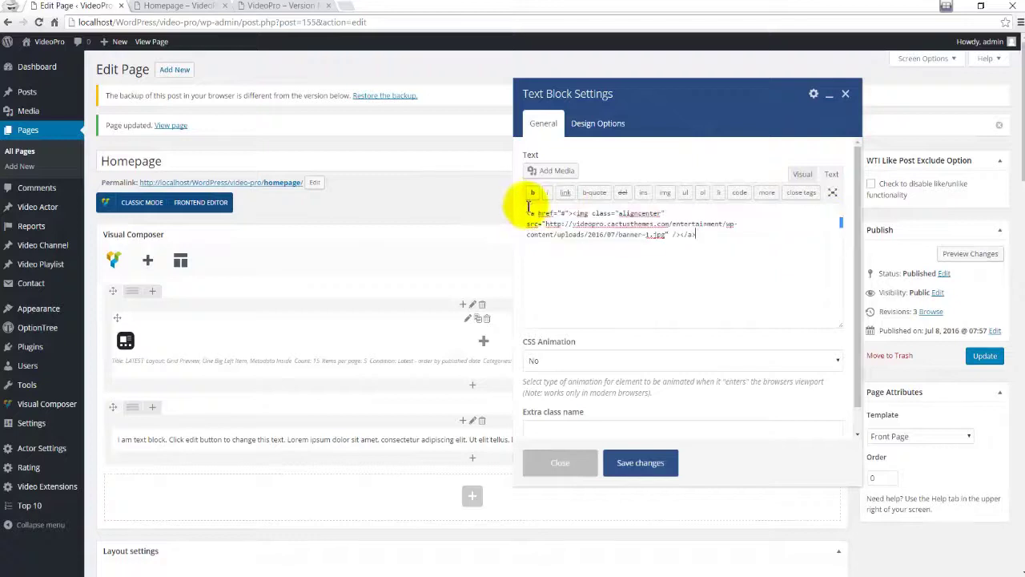
pyautogui.click(803, 174)
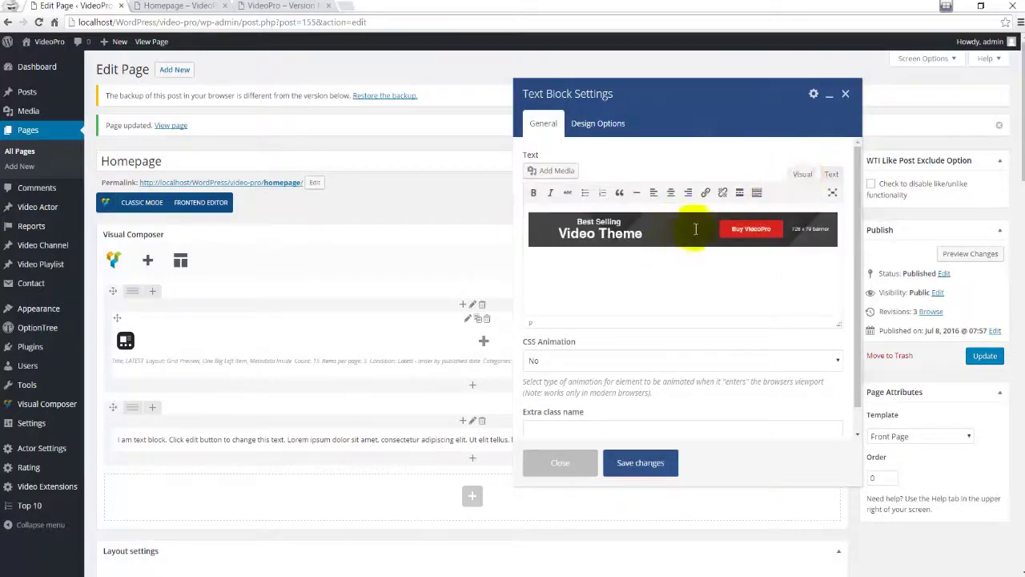
pyautogui.click(640, 463)
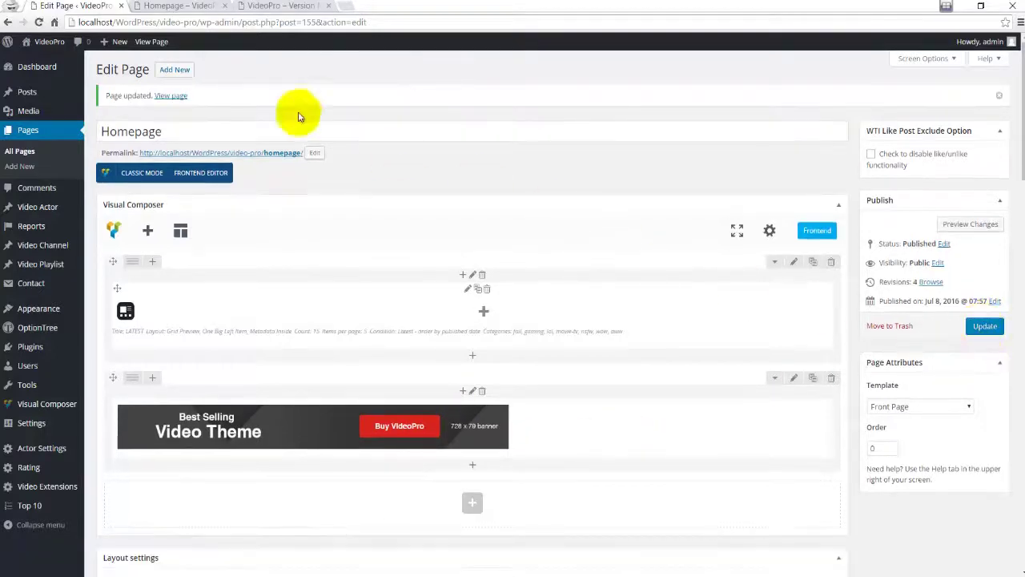
# Step: Reload the Homepage page in its own browser tab and check the banner below the LATEST section
pyautogui.click(168, 5)
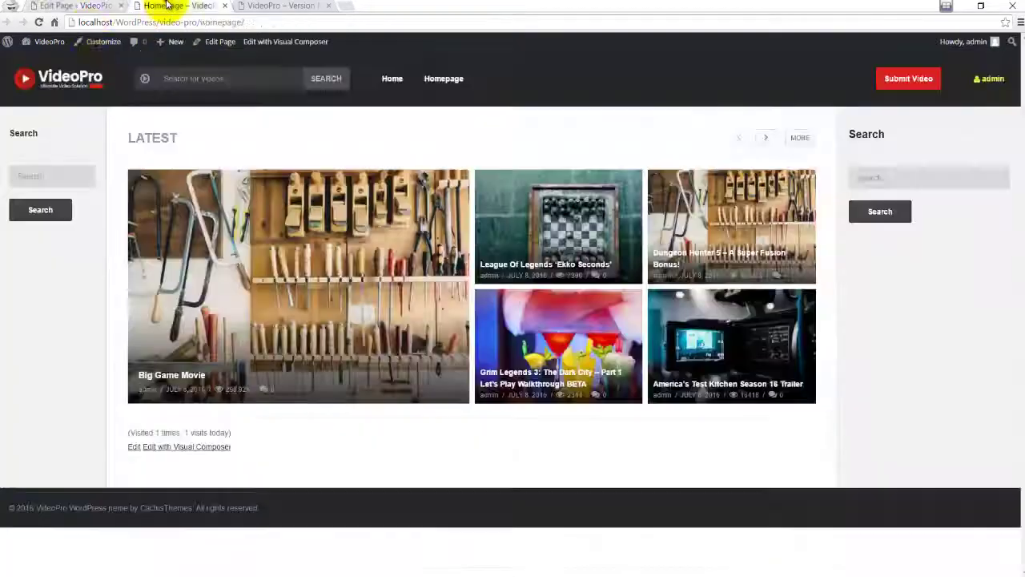
pyautogui.click(37, 22)
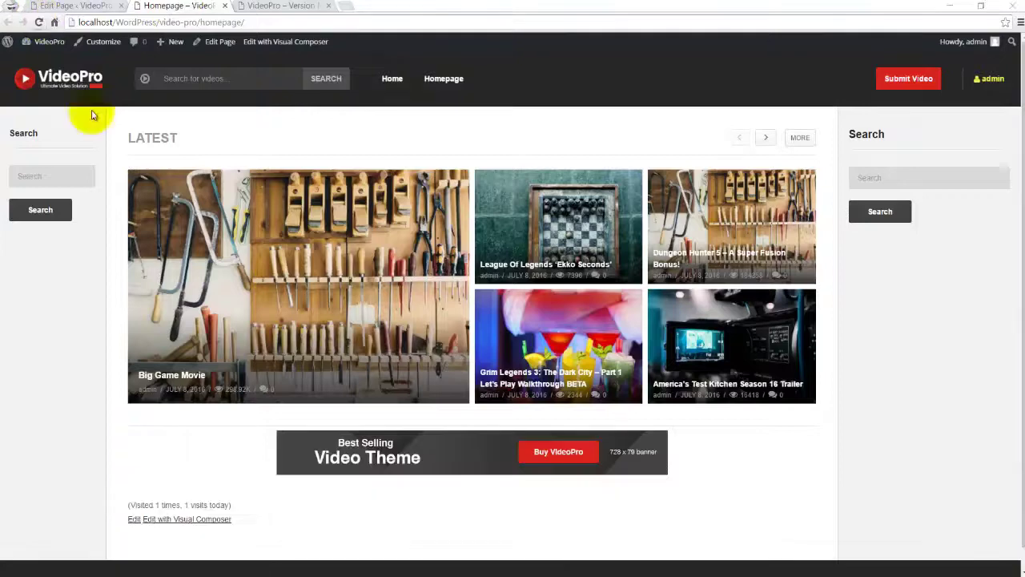
pyautogui.scroll(-1, 435, 419)
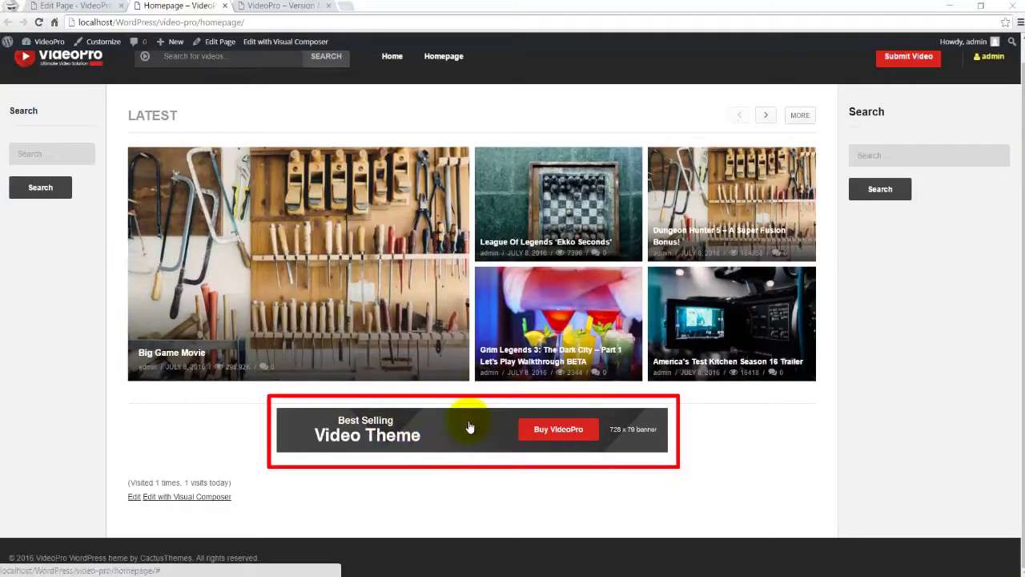
# Step: Back in the page editor, add a VideoPro Smart Content Box in a new row below the banner
pyautogui.click(72, 6)
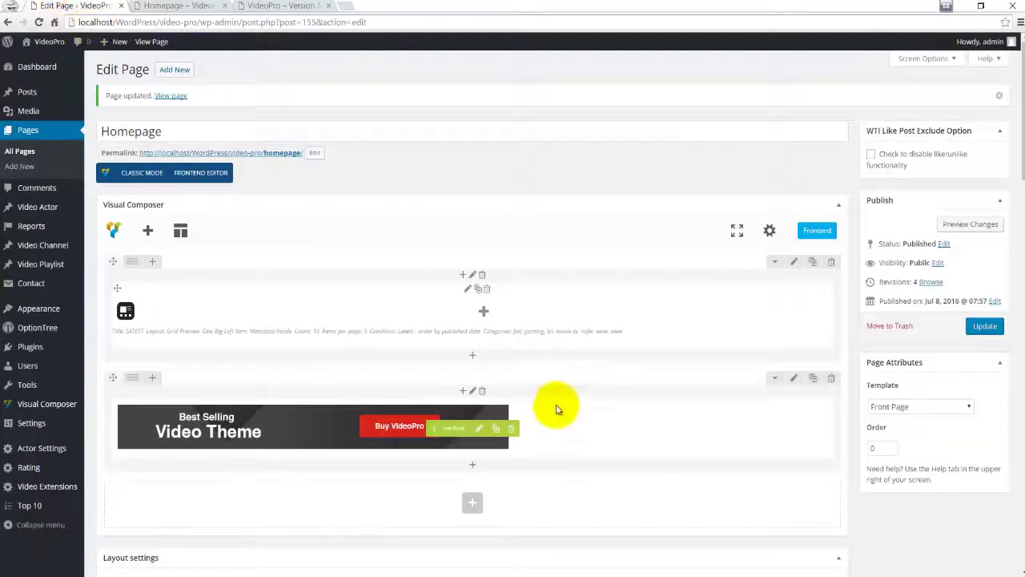
pyautogui.moveTo(556, 406); pyautogui.dragTo(481, 437)
pyautogui.click(470, 443)
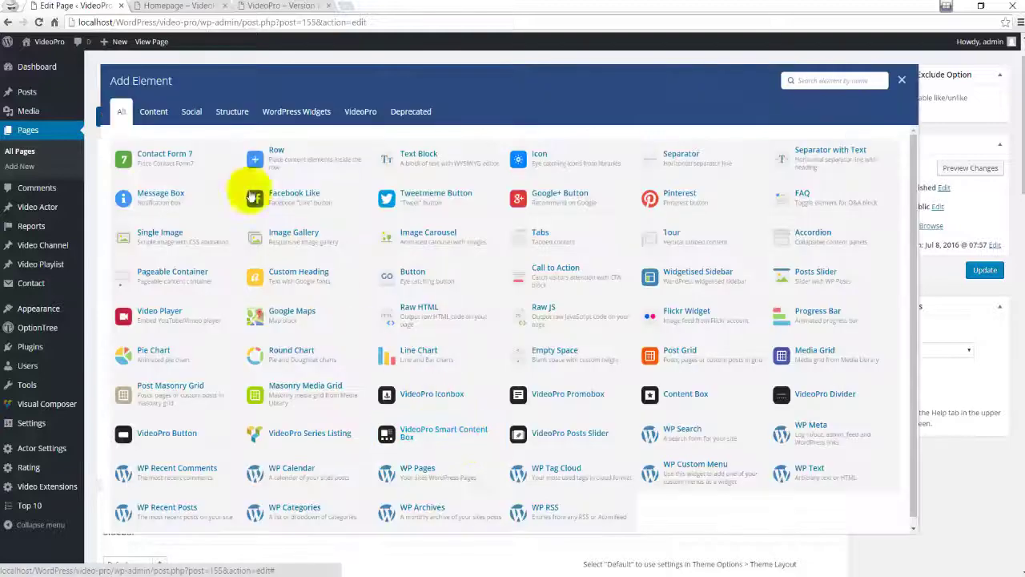
pyautogui.click(424, 426)
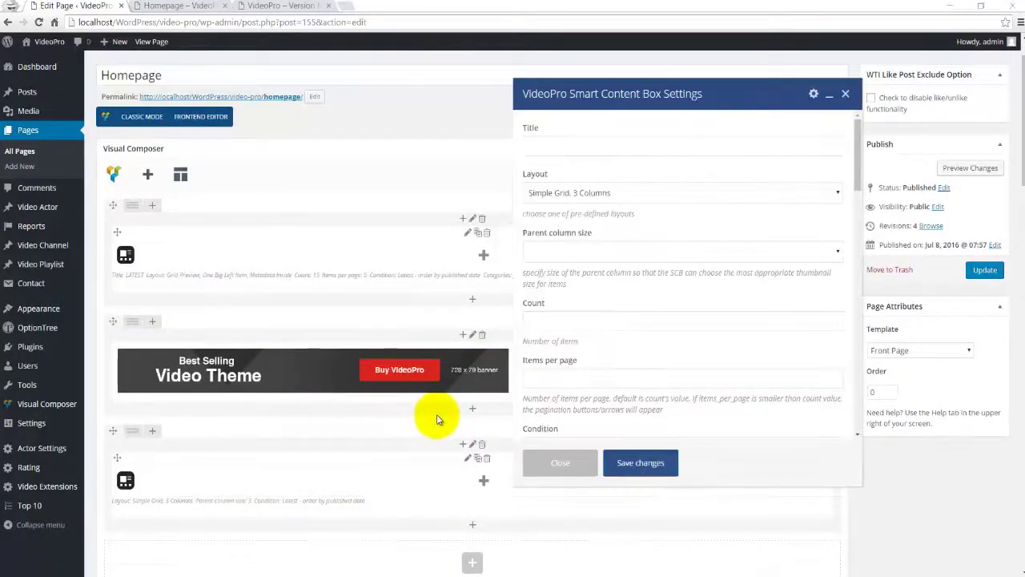
# Step: Title the new content box POPULAR and set its layout to Simple Grid, 4 Columns
pyautogui.click(544, 146)
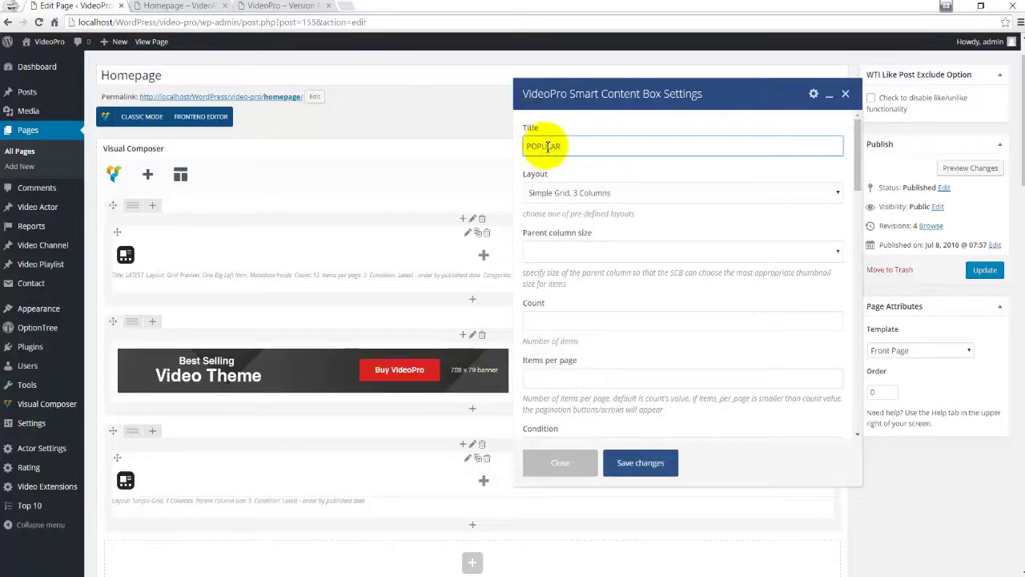
pyautogui.click(583, 193)
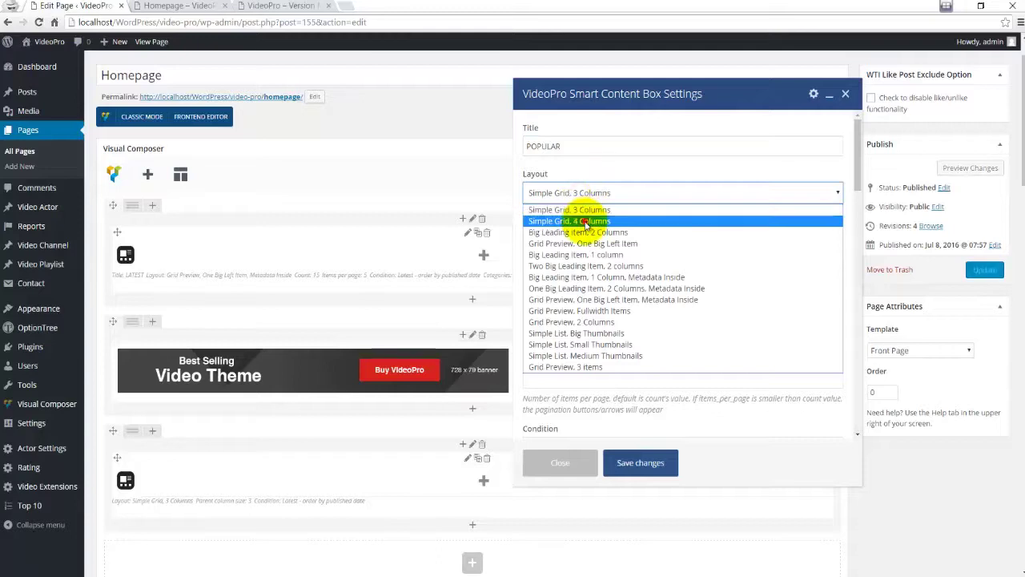
pyautogui.click(585, 221)
# Step: Set the POPULAR content box's count to 12 and its items per page to 8
pyautogui.scroll(-1, 585, 297)
pyautogui.click(553, 264)
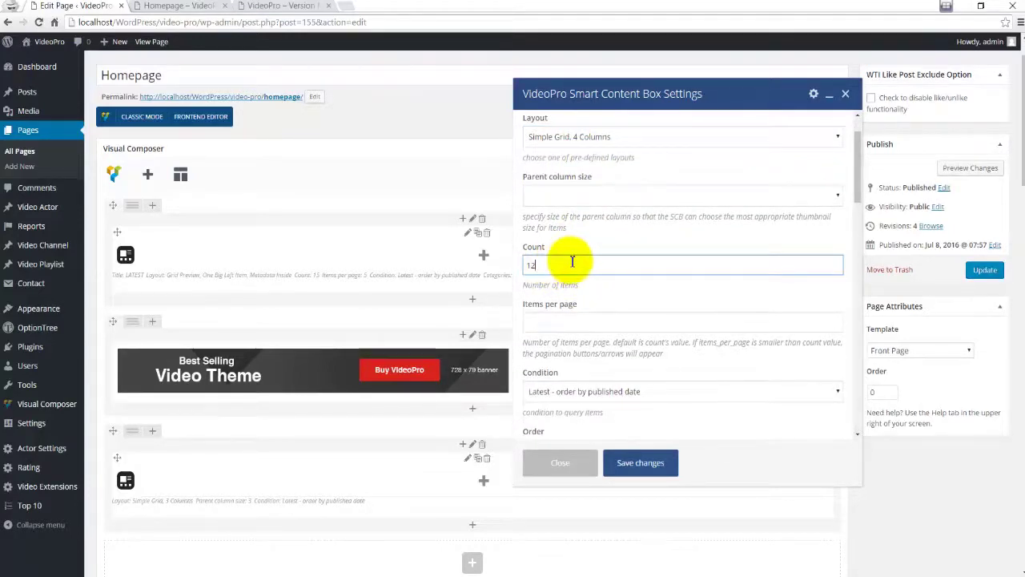
pyautogui.scroll(-1, 571, 261)
pyautogui.click(548, 269)
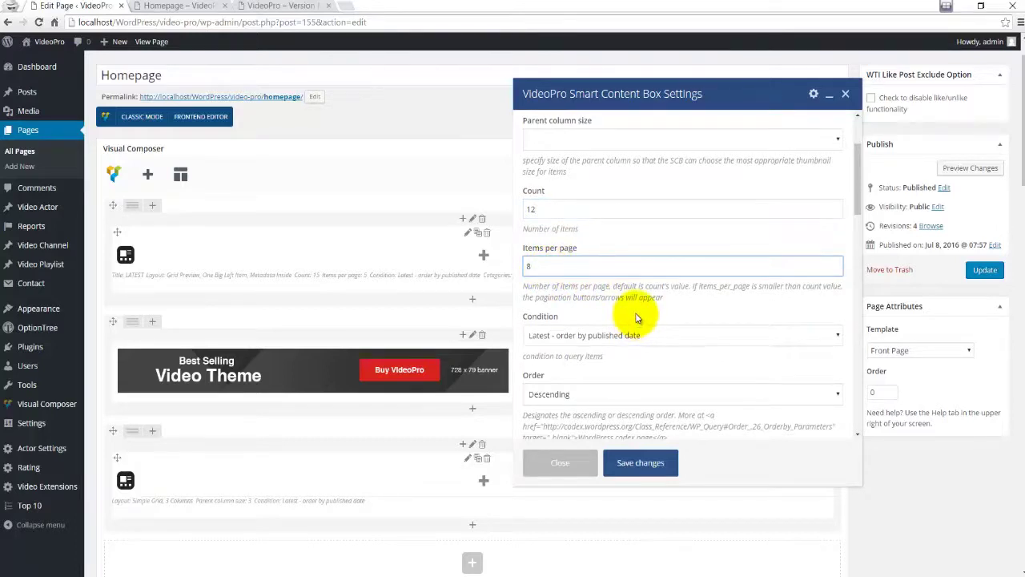
# Step: Set the POPULAR box's categories to aww,fail,gaming,lol,movie-tv,nsfw,wow,wtf and save its settings
pyautogui.scroll(-3, 626, 314)
pyautogui.click(565, 304)
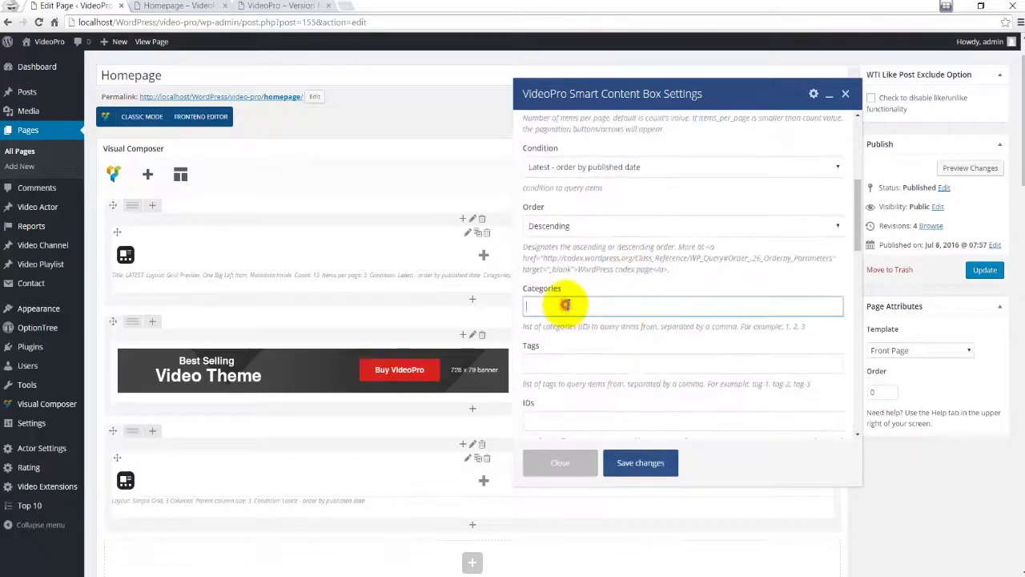
pyautogui.scroll(-1, 568, 301)
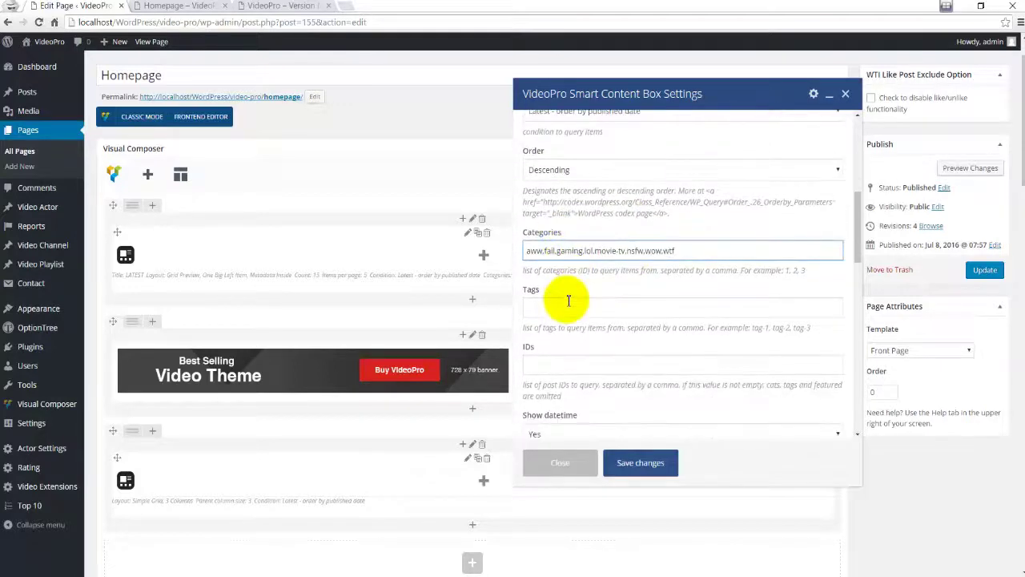
pyautogui.scroll(-6, 569, 300)
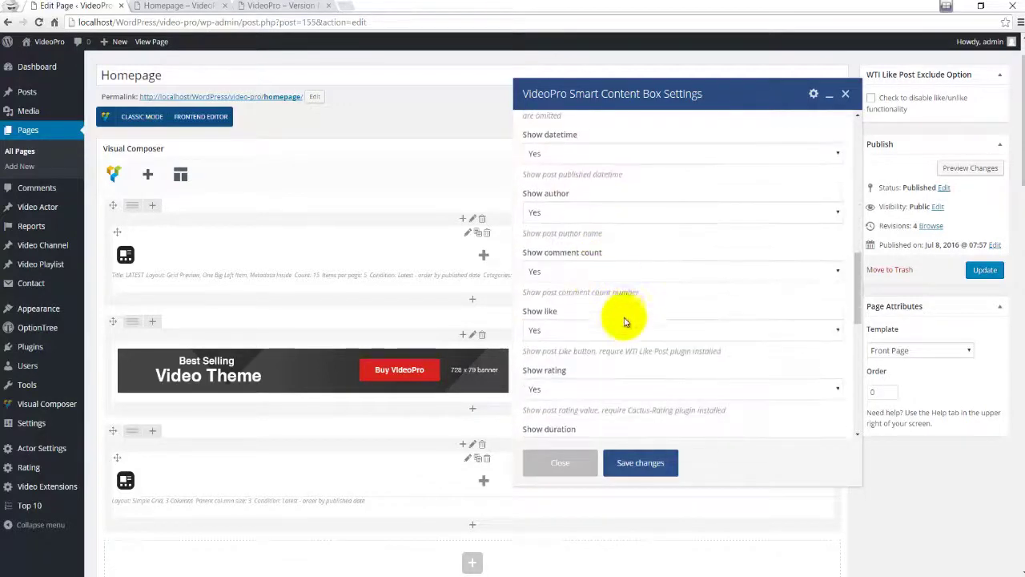
pyautogui.scroll(-7, 616, 353)
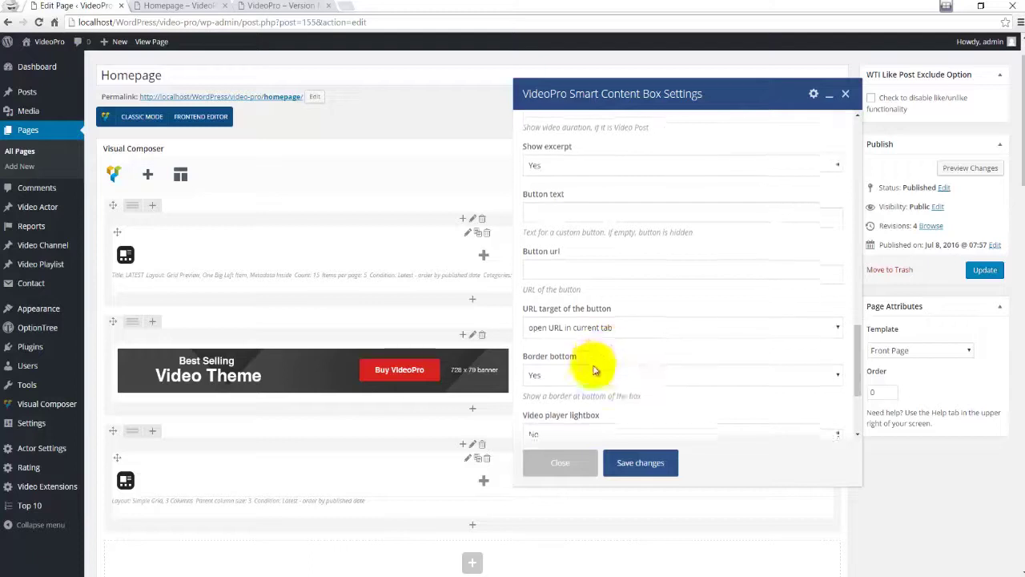
pyautogui.scroll(-3, 614, 373)
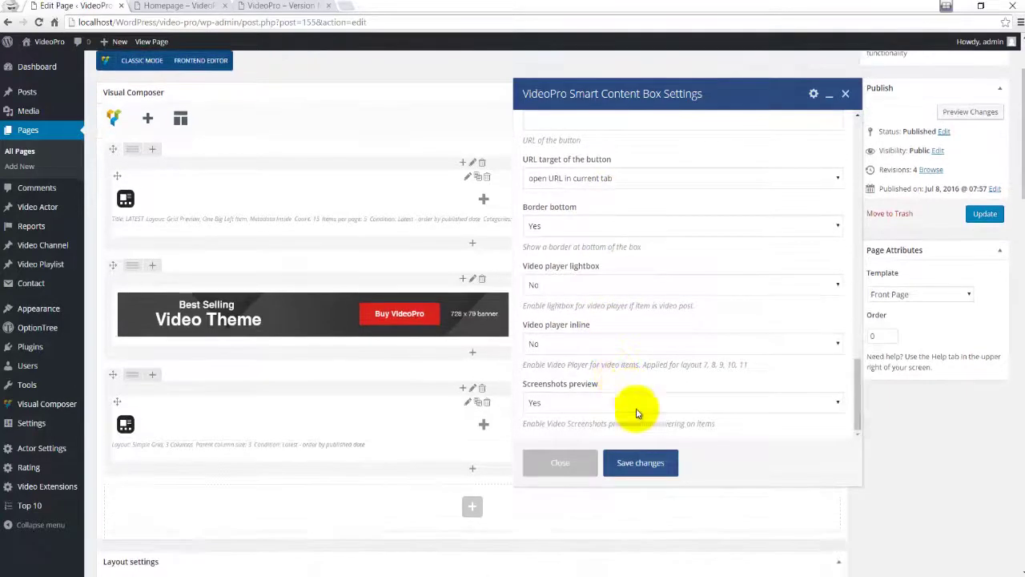
pyautogui.click(640, 465)
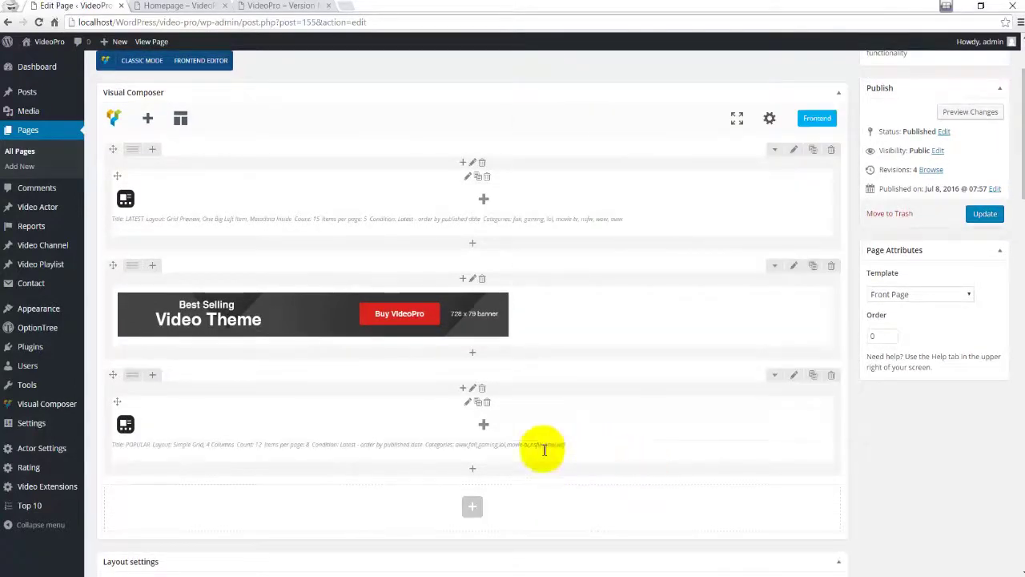
# Step: Add a Filters element inside the POPULAR content box and save it with the Tab layout
pyautogui.click(483, 426)
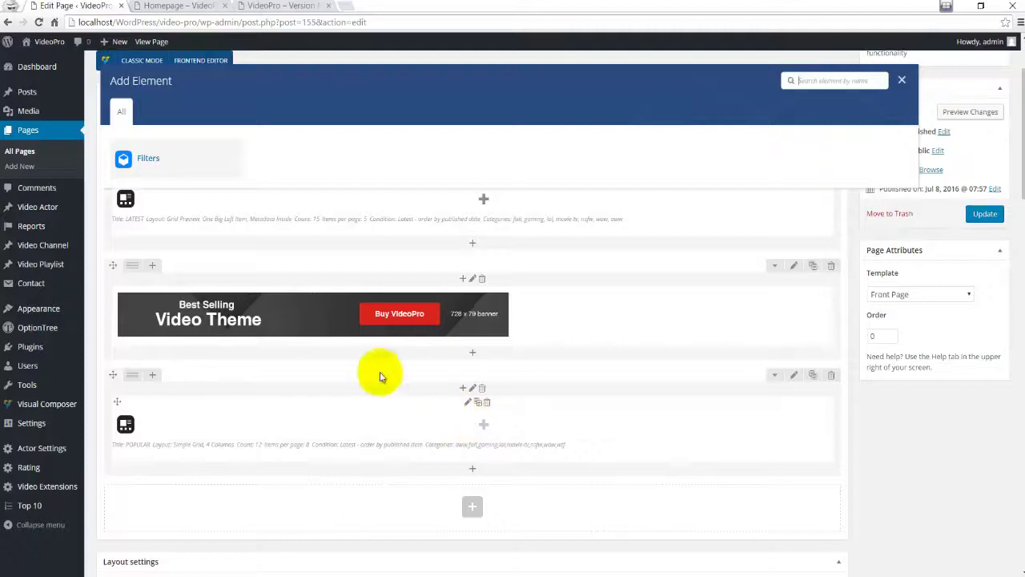
pyautogui.click(163, 160)
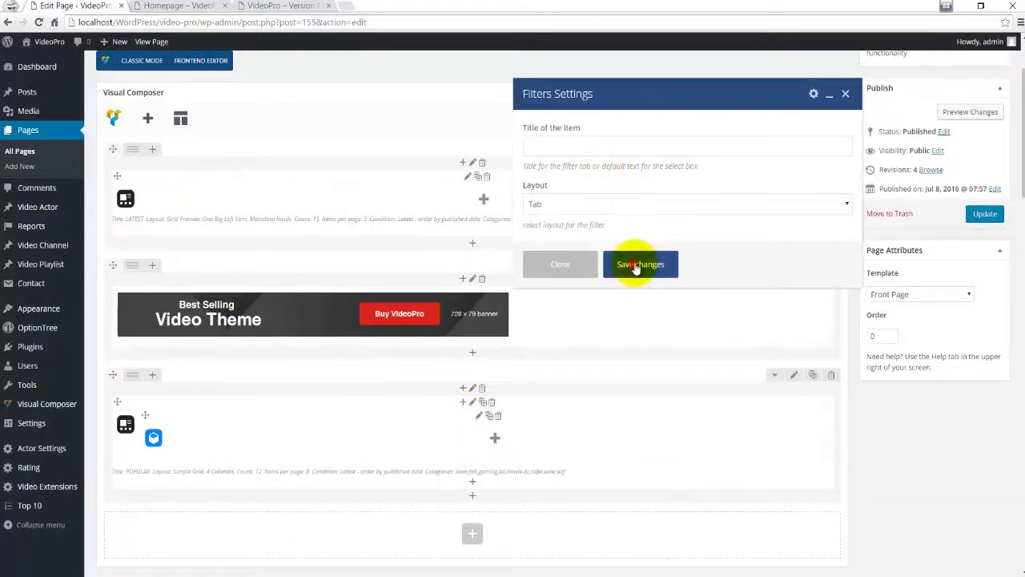
pyautogui.click(636, 264)
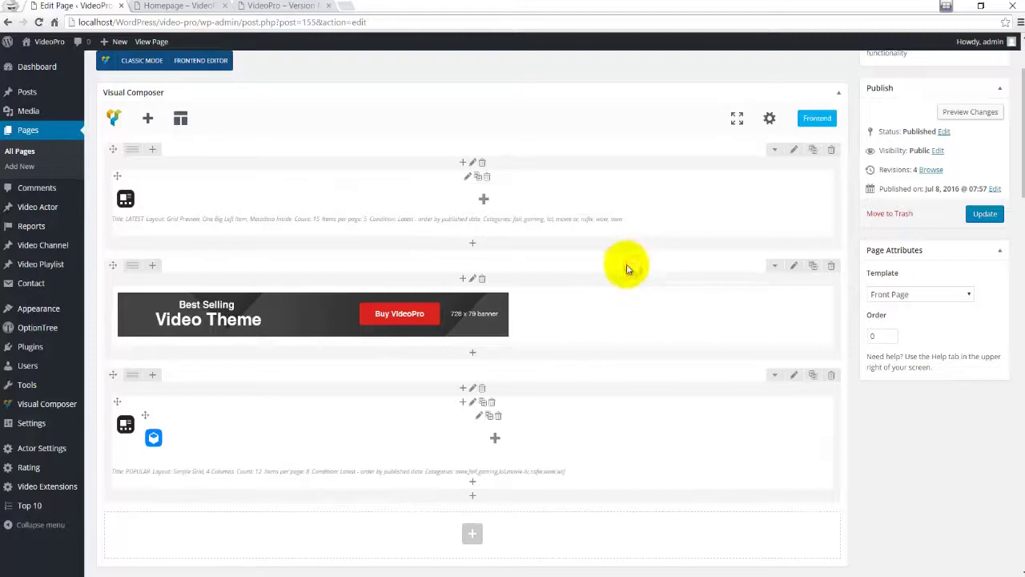
# Step: Add a Filter categories element inside Filters, with categories aww,fail,gaming,lol,movie-tv,nsfw,wow,wtf, and save it
pyautogui.click(496, 440)
pyautogui.click(315, 167)
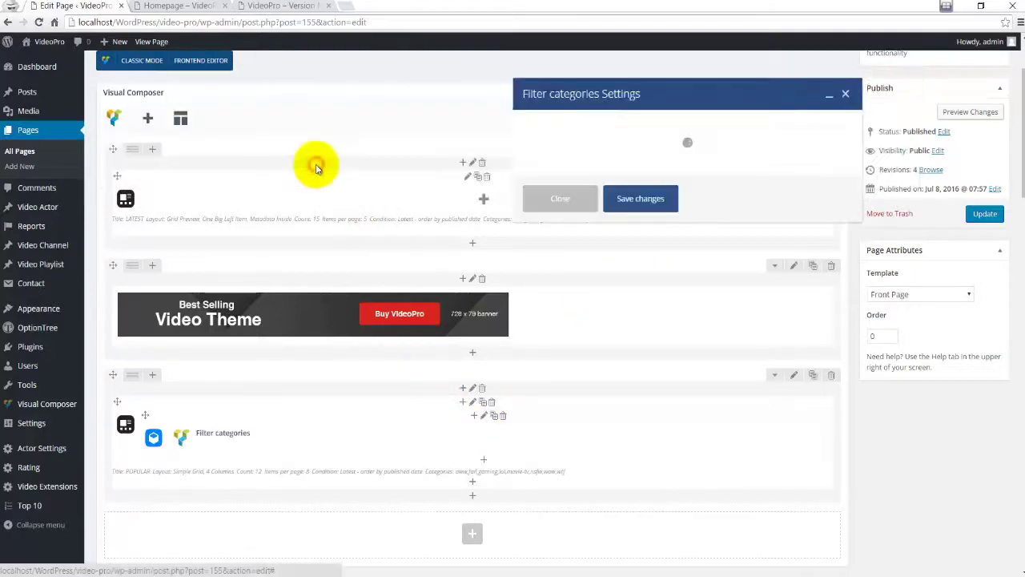
pyautogui.click(593, 146)
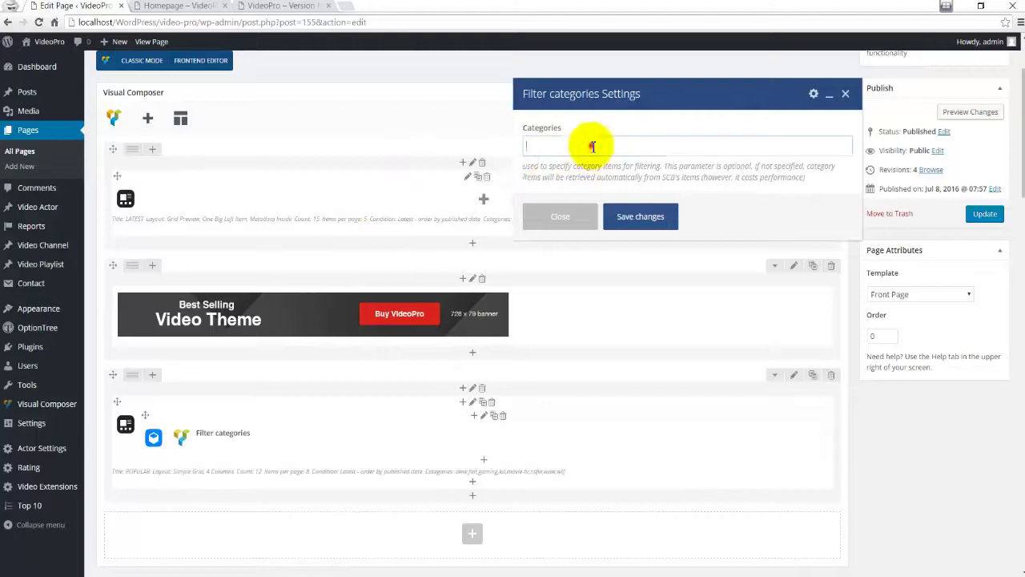
pyautogui.write('www,fail,gaming,lol,movie-tv,nsfw,wow,wtf')
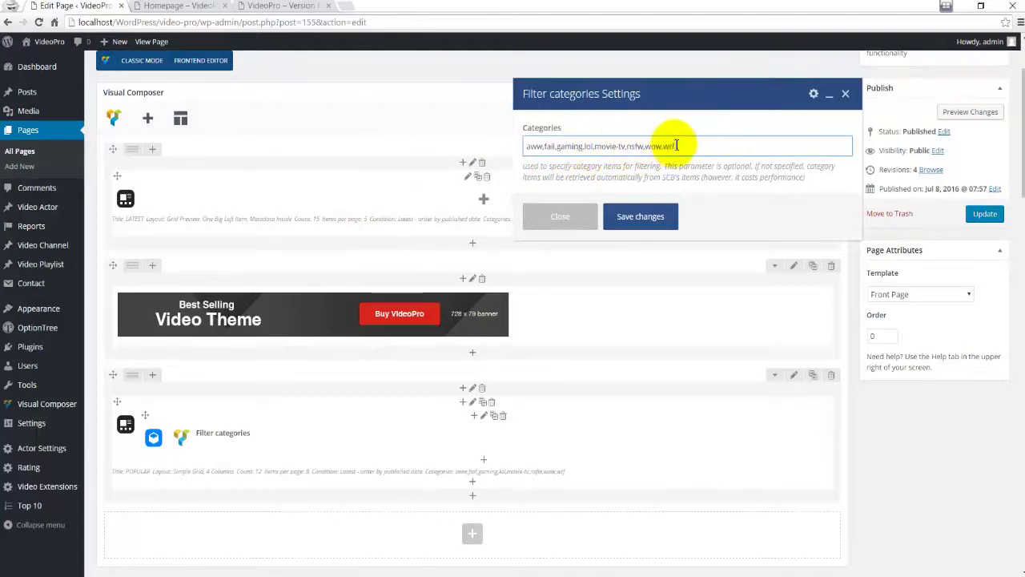
pyautogui.click(640, 216)
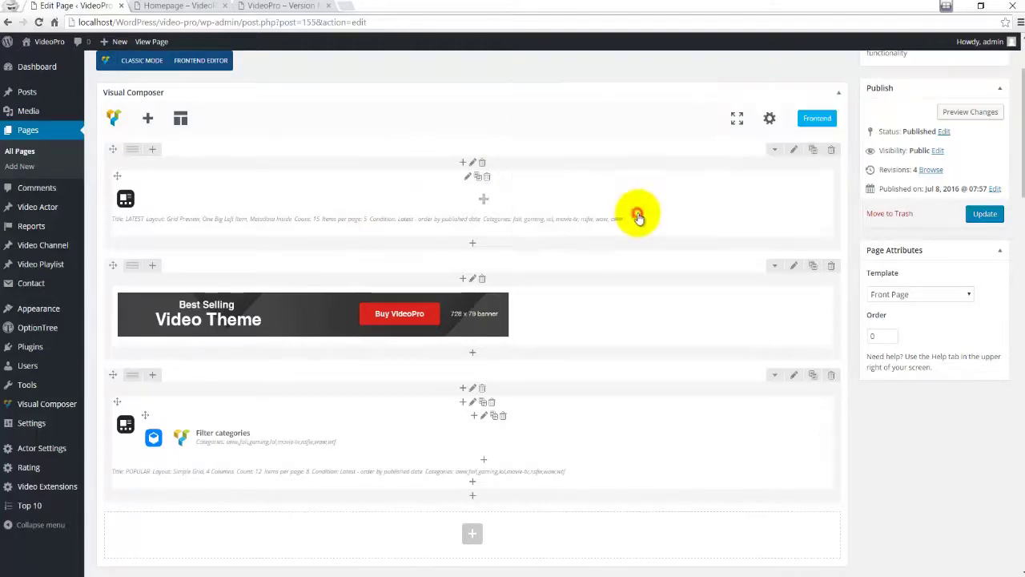
# Step: Add a Filter element below Filter categories, titled All Videos with the type List all filter, and save it
pyautogui.click(483, 459)
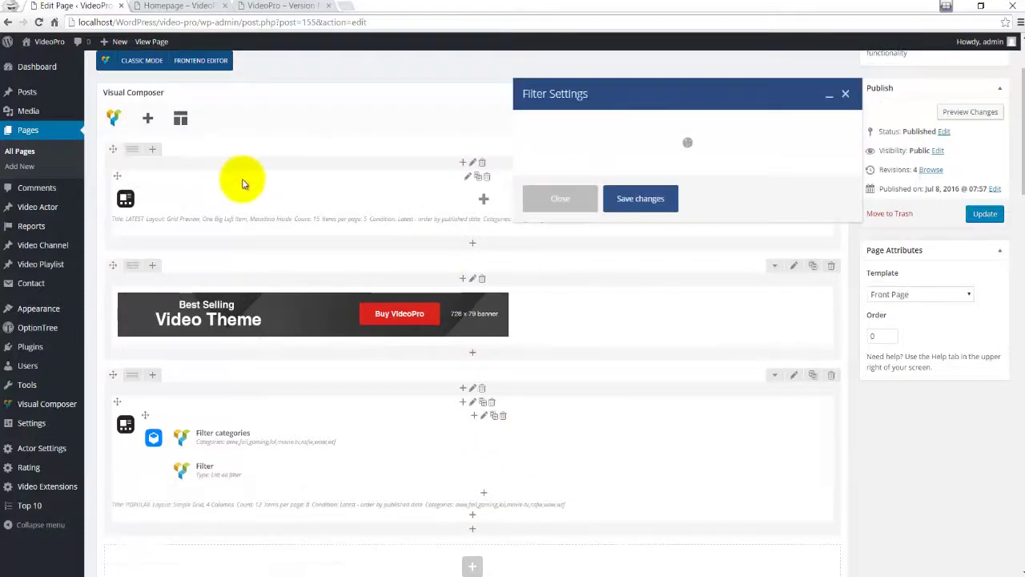
pyautogui.click(538, 149)
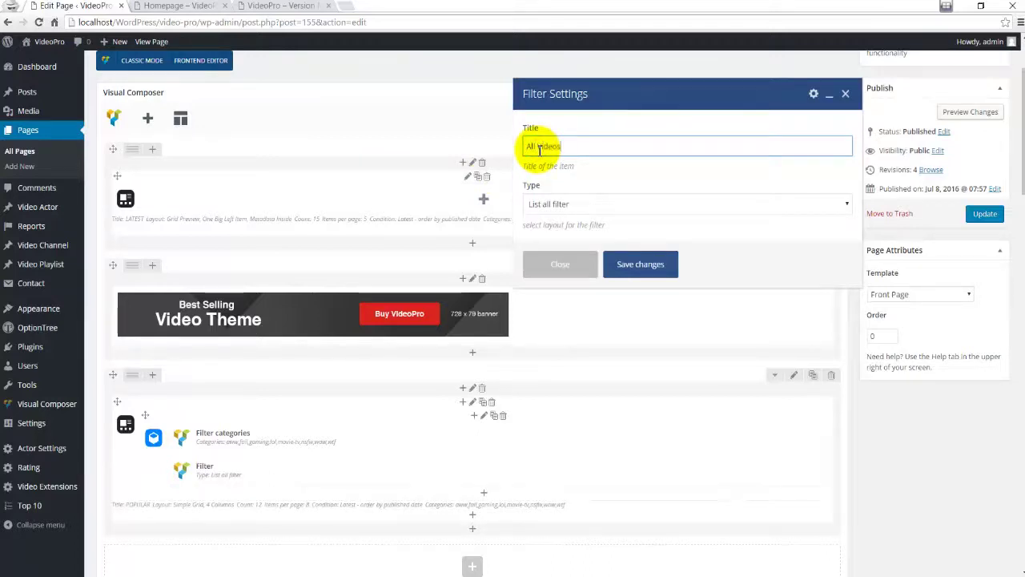
pyautogui.click(641, 264)
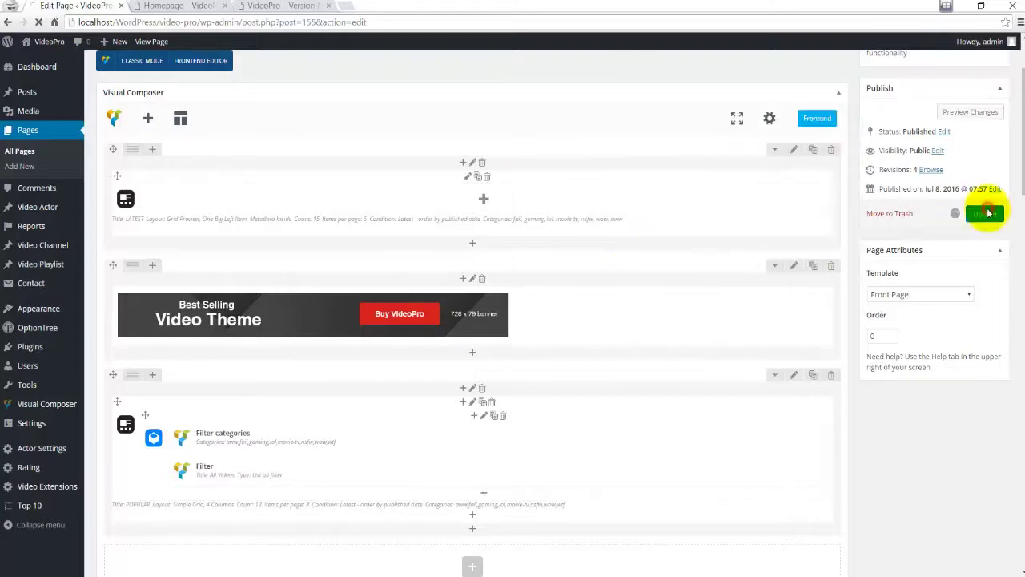
# Step: Update the Homepage page and reload its front-end view in the other browser tab
pyautogui.click(985, 213)
pyautogui.click(179, 6)
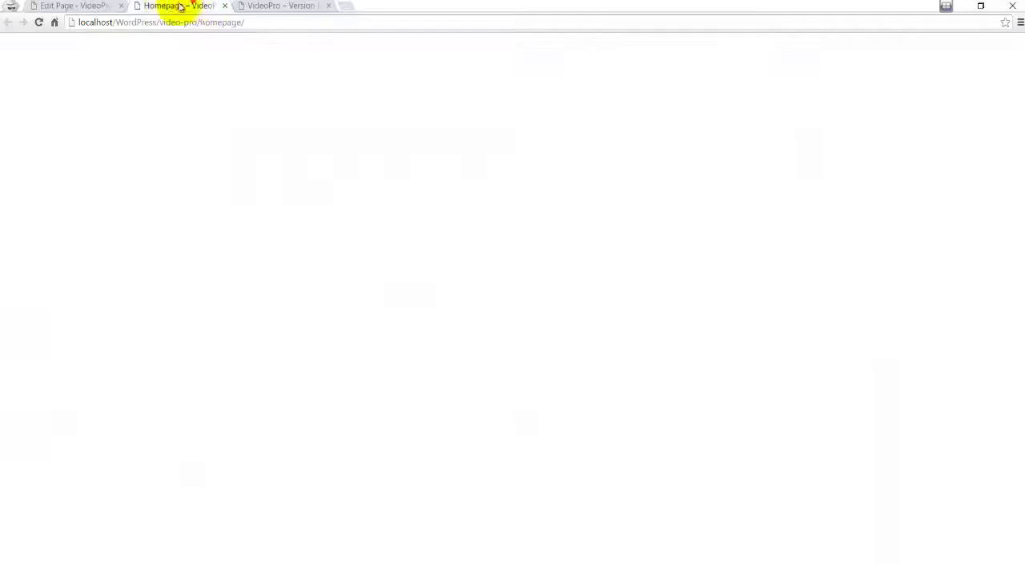
pyautogui.click(37, 23)
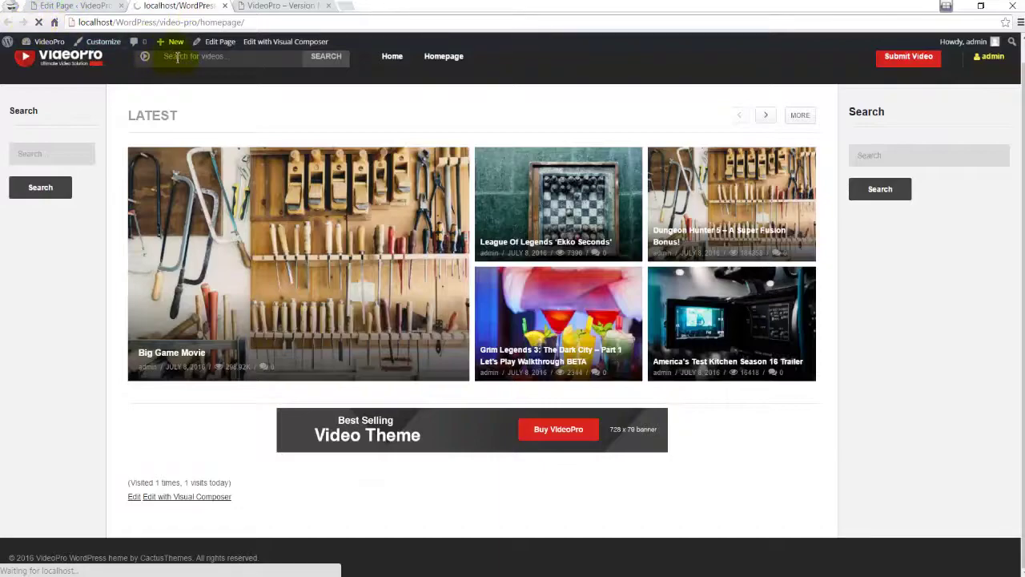
# Step: Examine the POPULAR box on the front end and try its AWW and FAIL category filters
pyautogui.scroll(-3, 263, 194)
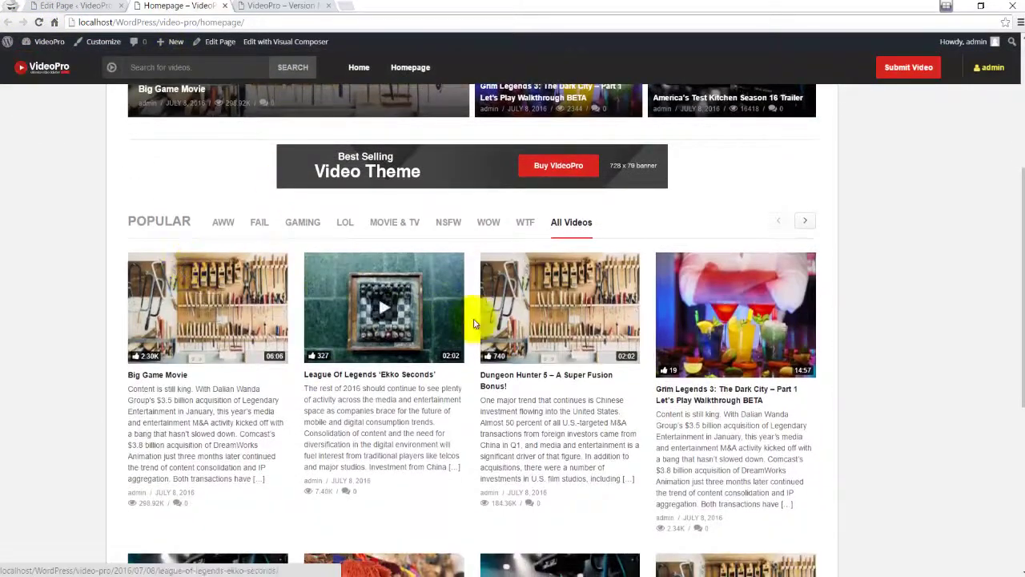
pyautogui.scroll(-3, 561, 336)
pyautogui.scroll(-2, 593, 402)
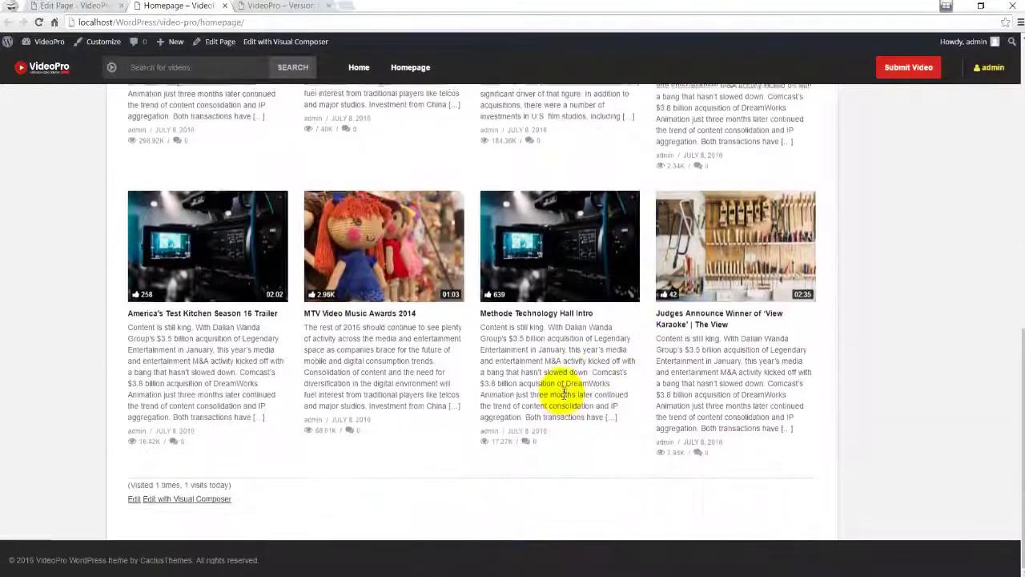
pyautogui.scroll(6, 555, 406)
pyautogui.click(221, 331)
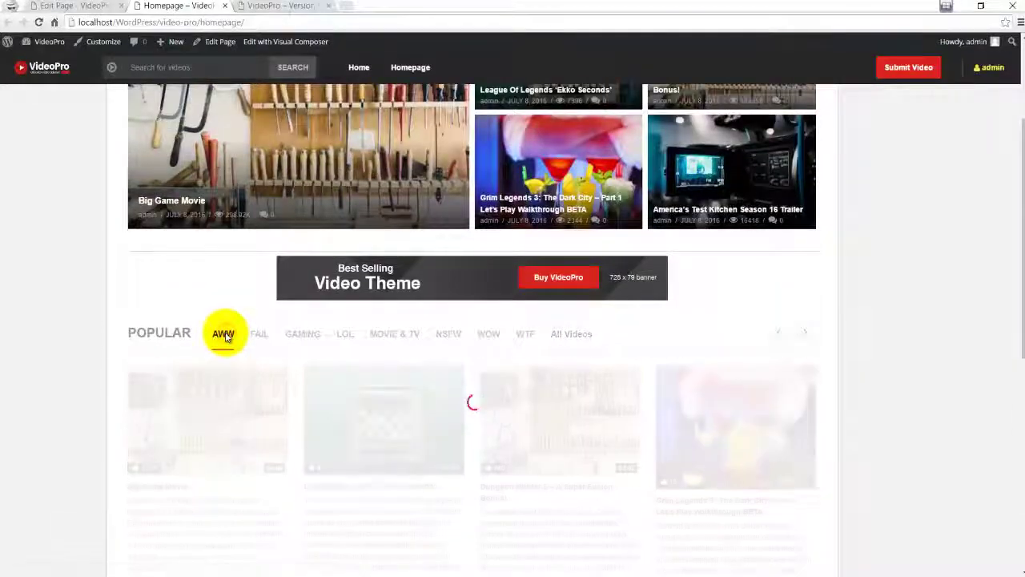
pyautogui.scroll(-2, 378, 356)
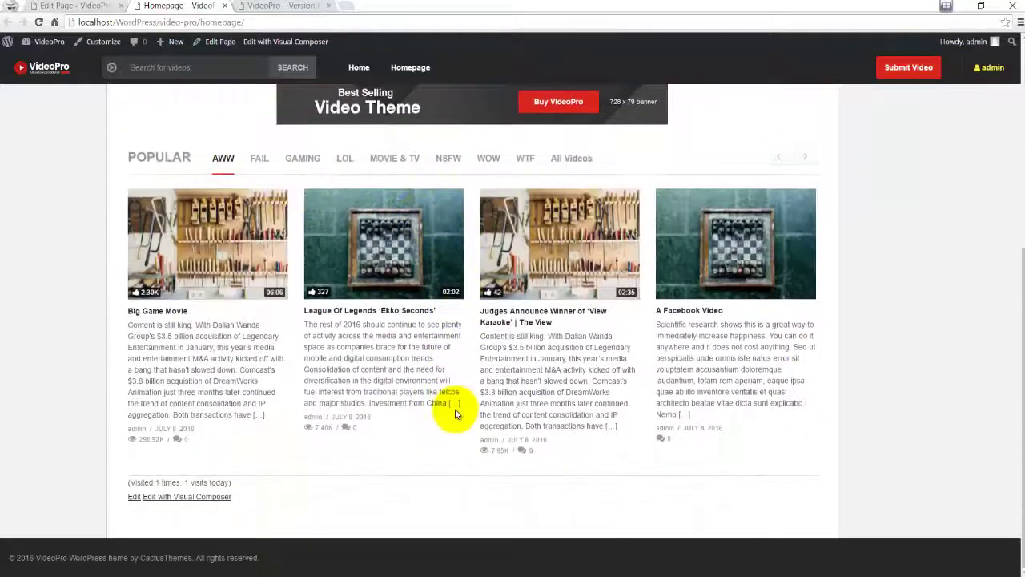
pyautogui.scroll(1, 279, 313)
pyautogui.click(259, 216)
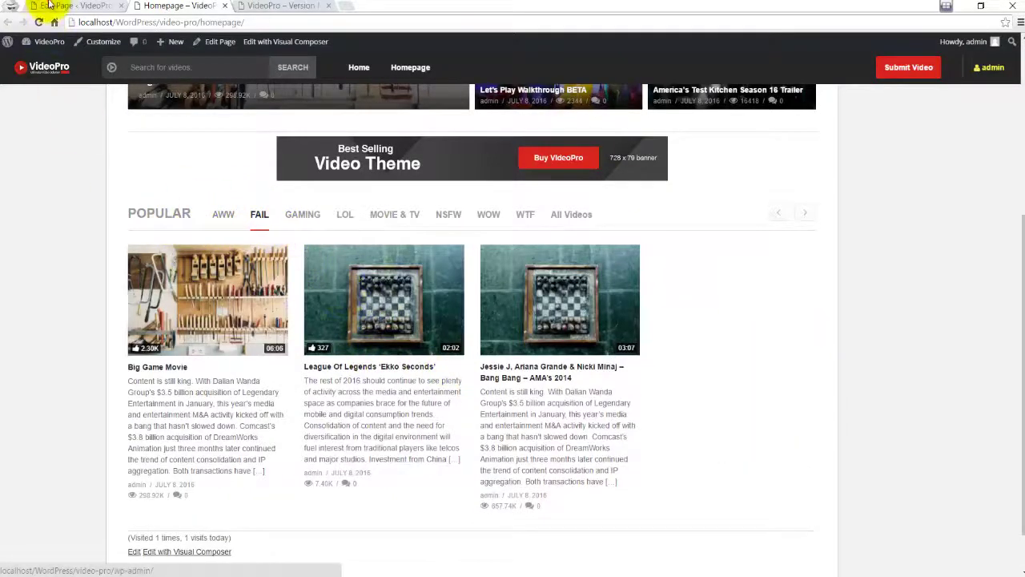
# Step: Return to the page editor, update the Homepage page, and review its whole layout in the front-end tab
pyautogui.click(49, 6)
pyautogui.scroll(-10, 473, 366)
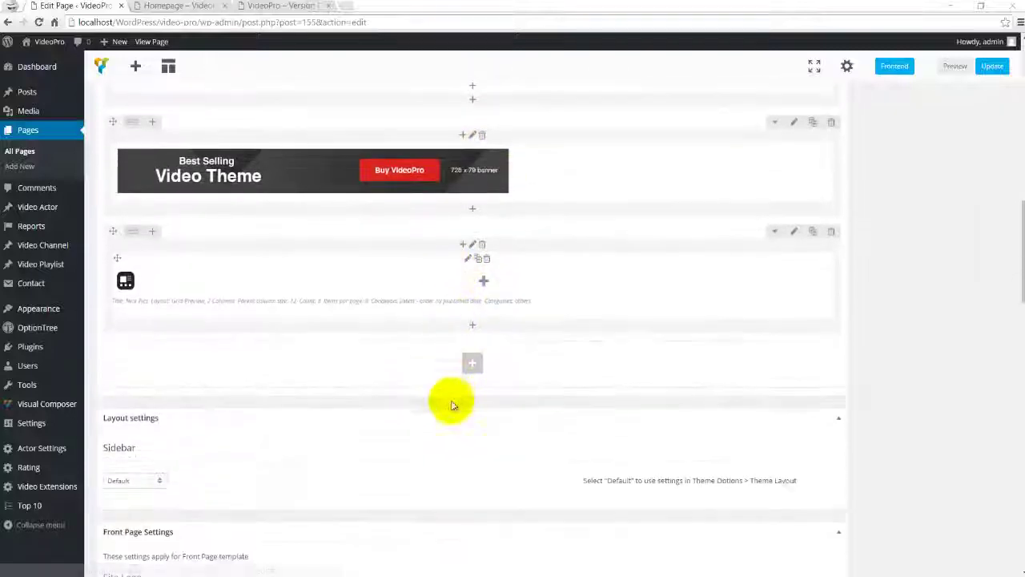
pyautogui.scroll(10, 468, 392)
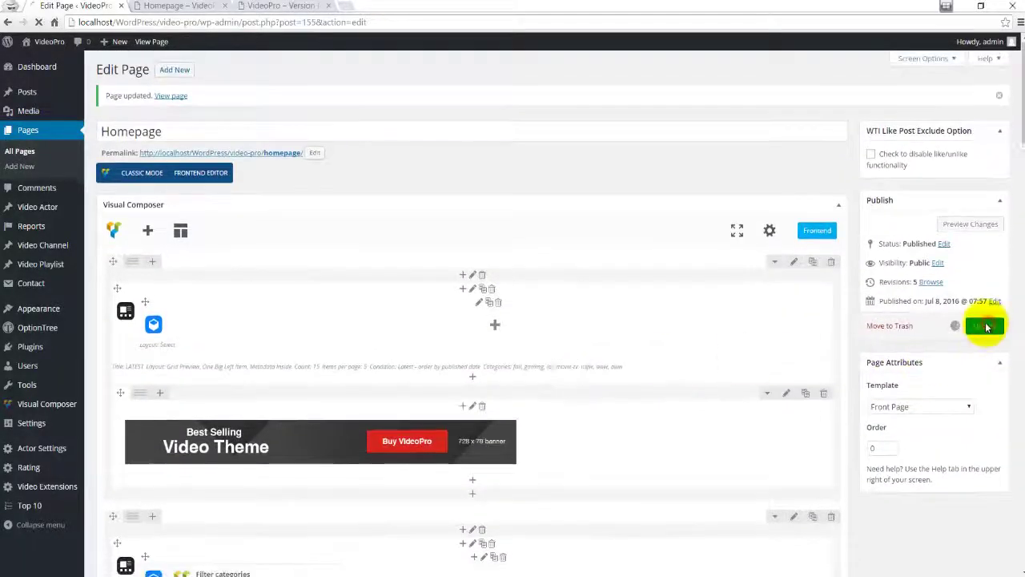
pyautogui.click(985, 326)
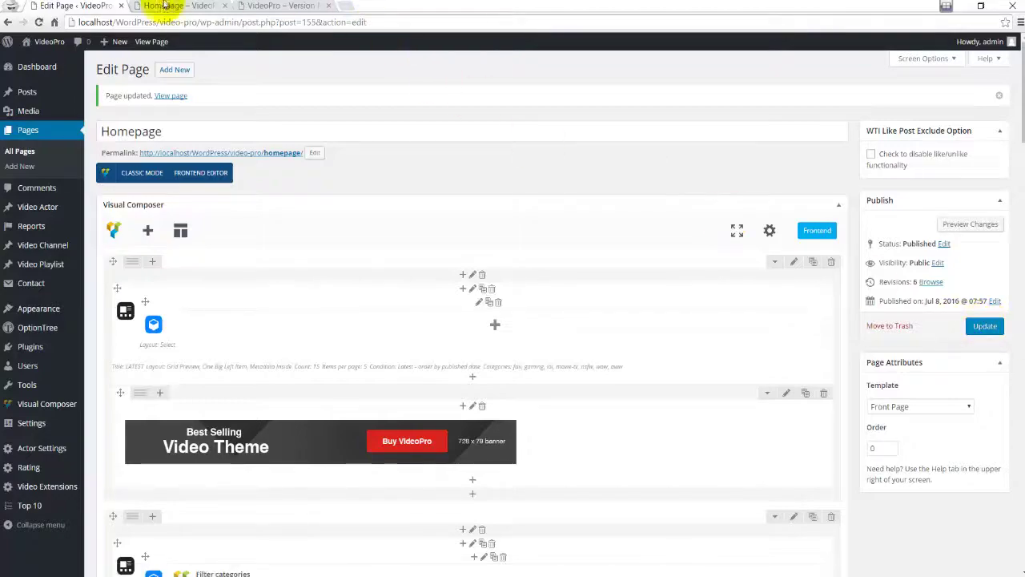
pyautogui.click(162, 7)
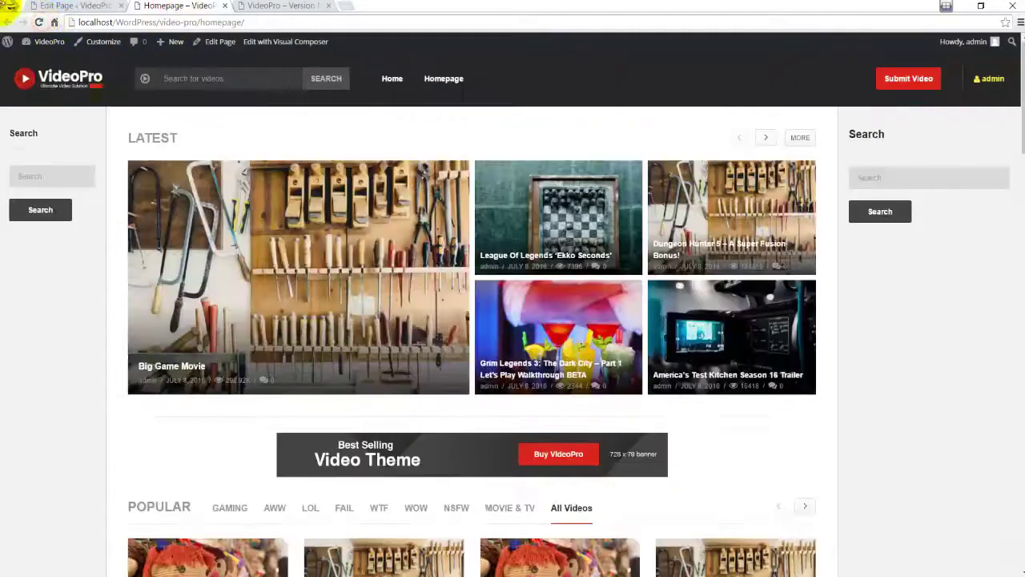
pyautogui.scroll(-8, 509, 386)
pyautogui.scroll(-15, 509, 386)
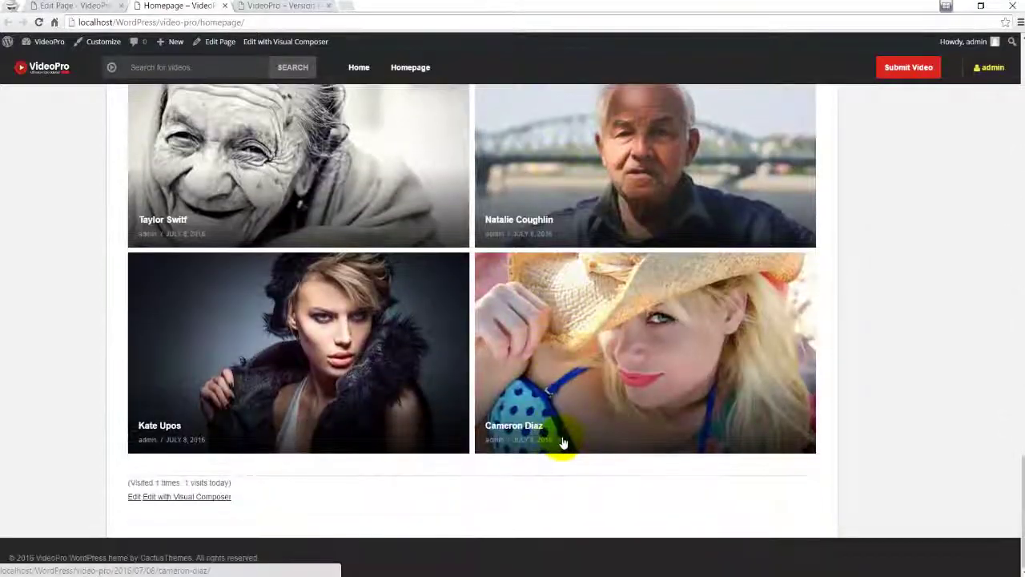
pyautogui.scroll(20, 563, 443)
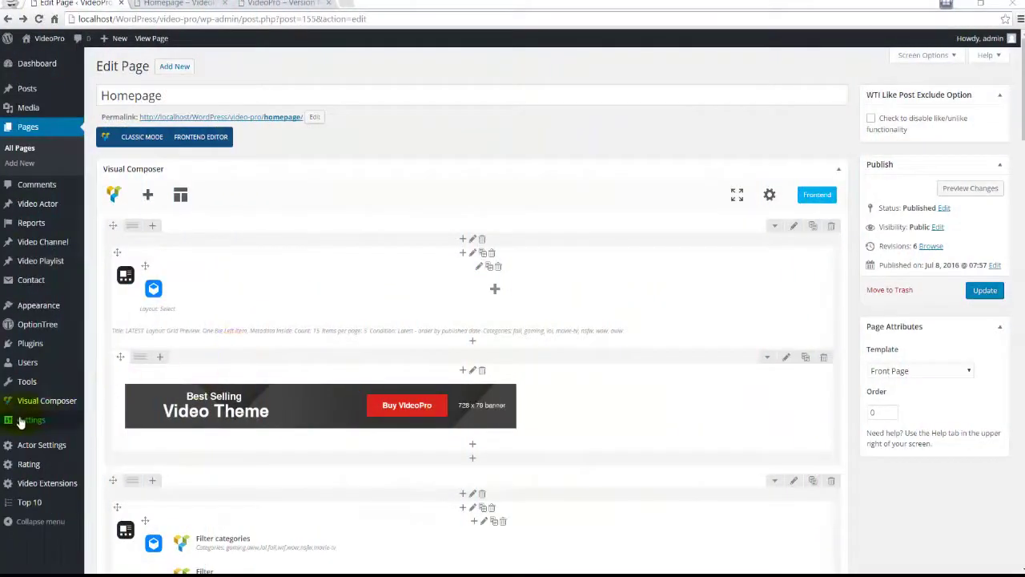
# Step: In the Reading settings, make the static page Homepage the front page and save the changes
pyautogui.moveTo(20, 425)
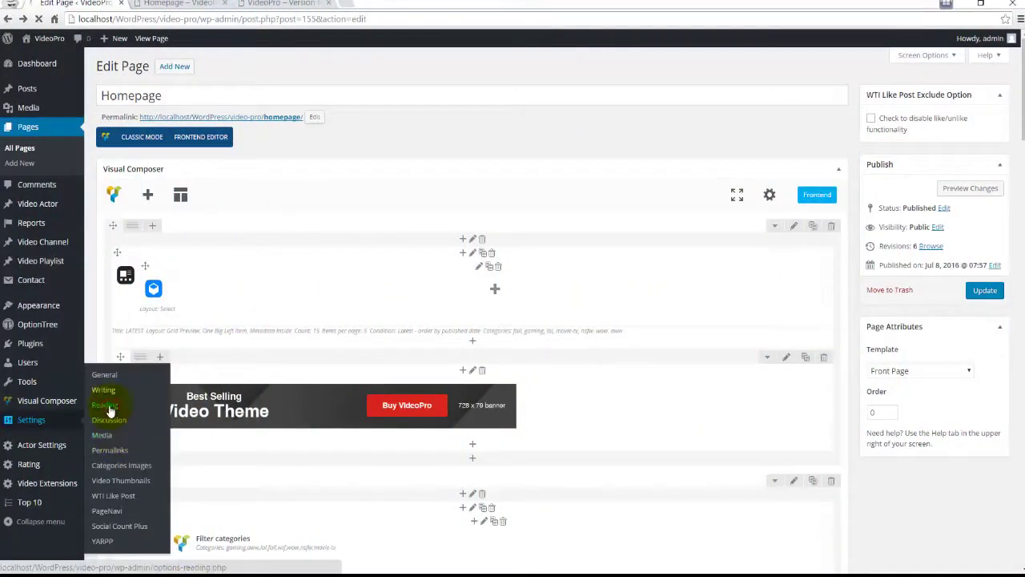
pyautogui.click(109, 411)
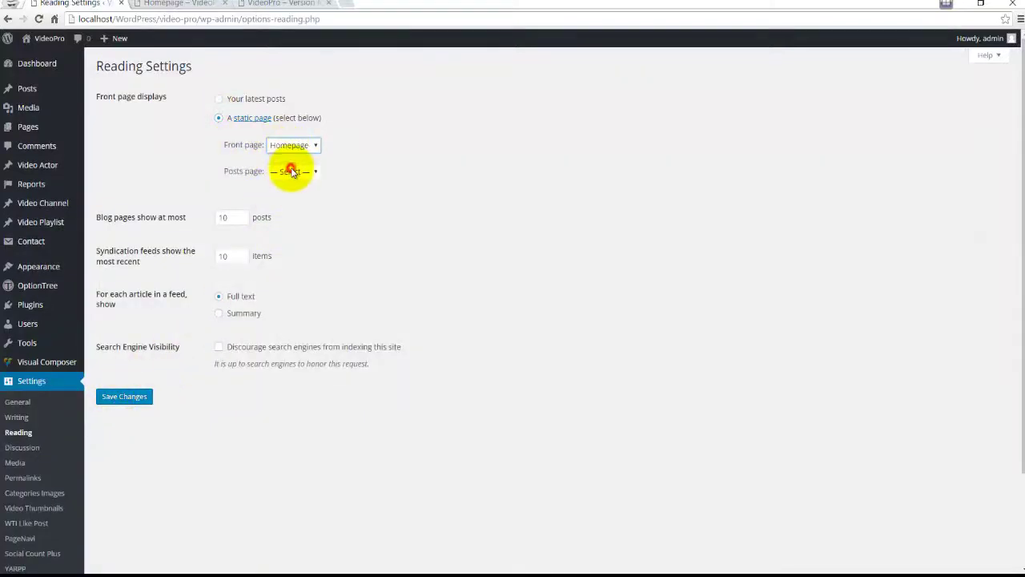
pyautogui.click(127, 398)
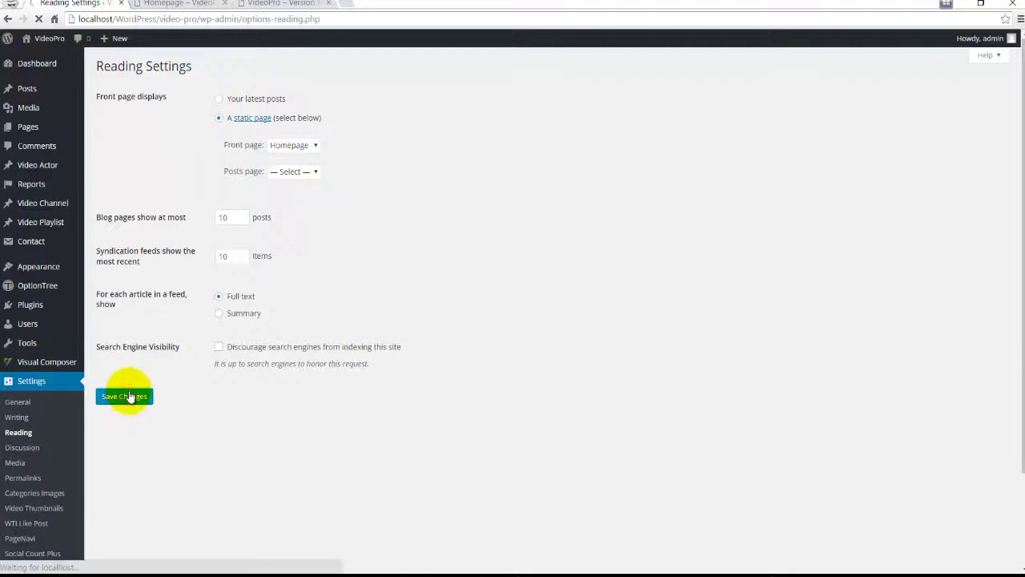
# Step: Open the site's root address in a separate browser tab and look through the front page
pyautogui.middleClick(46, 37)
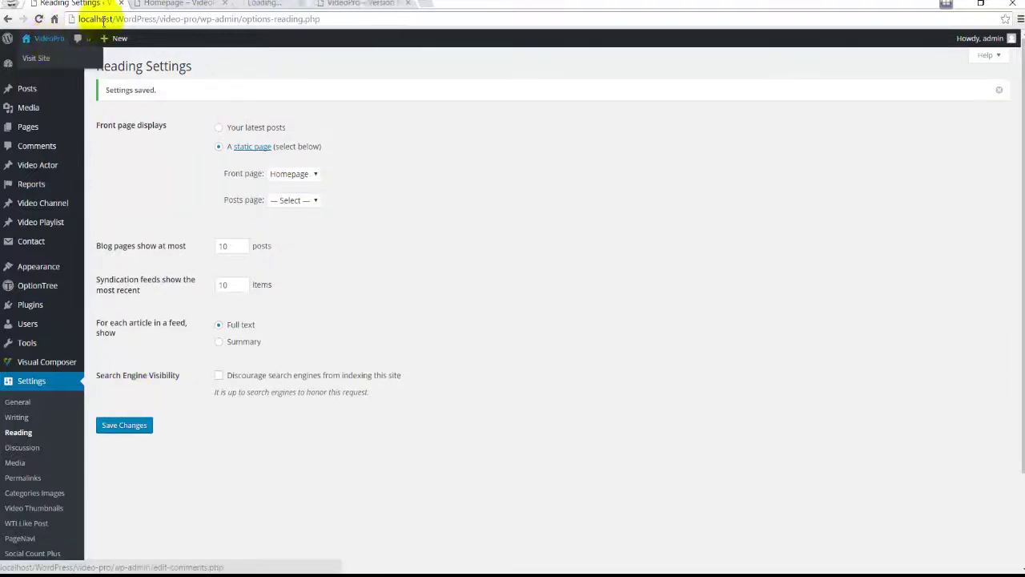
pyautogui.click(288, 4)
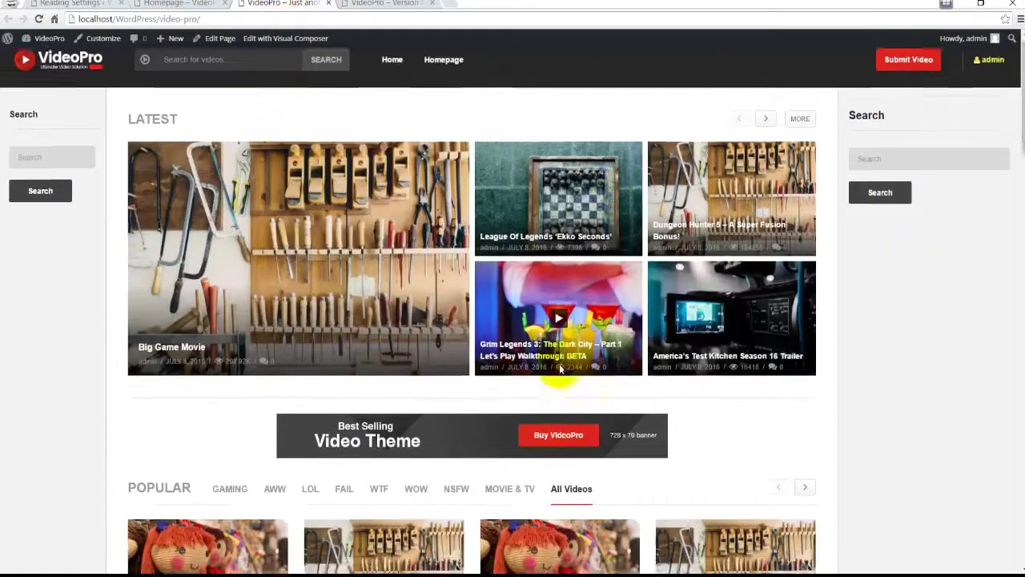
pyautogui.scroll(-15, 552, 384)
pyautogui.scroll(-5, 556, 406)
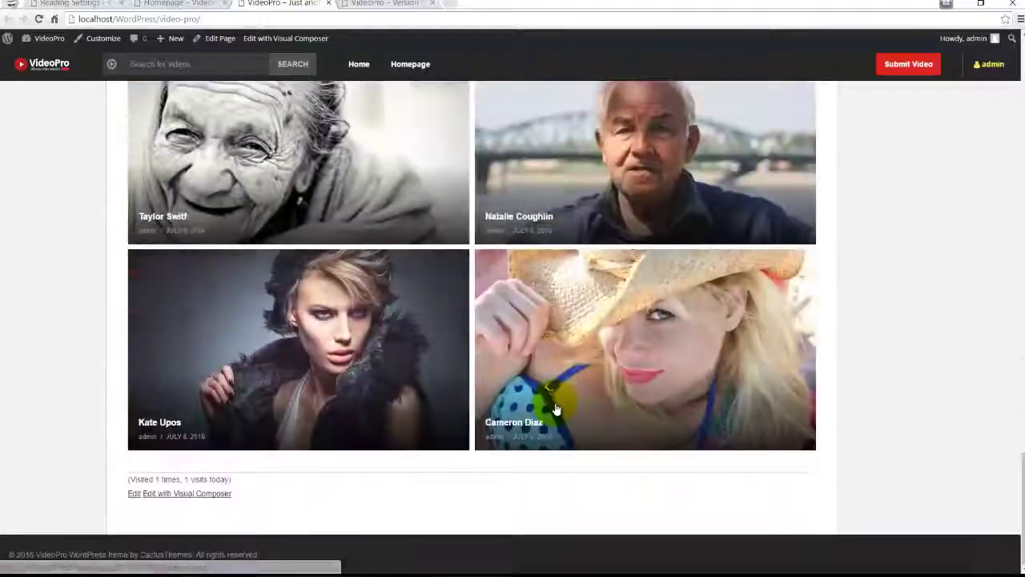
pyautogui.scroll(20, 556, 408)
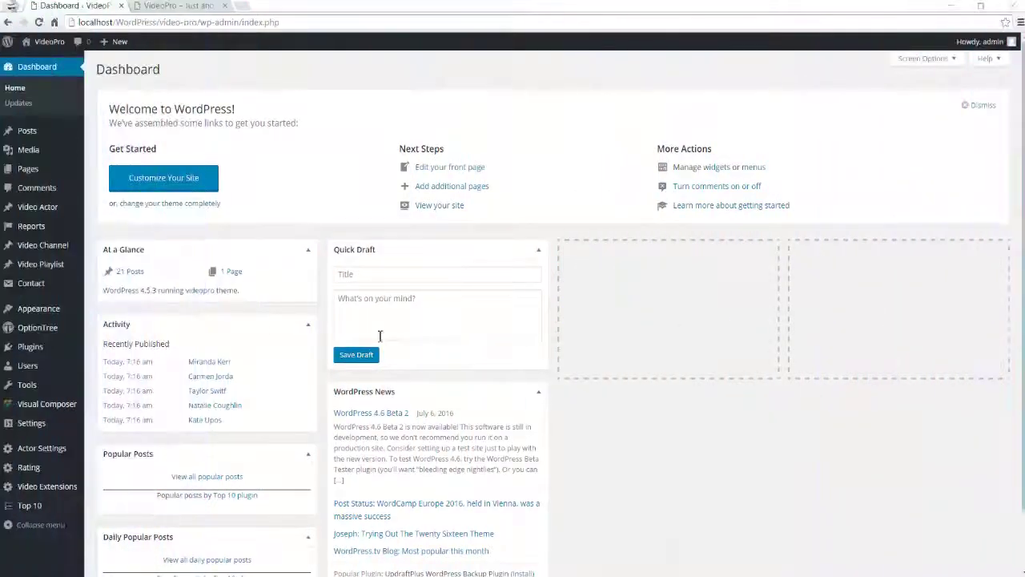
# Step: Go to the widget management page and add a Text widget to the Right Sidebar
pyautogui.moveTo(24, 312)
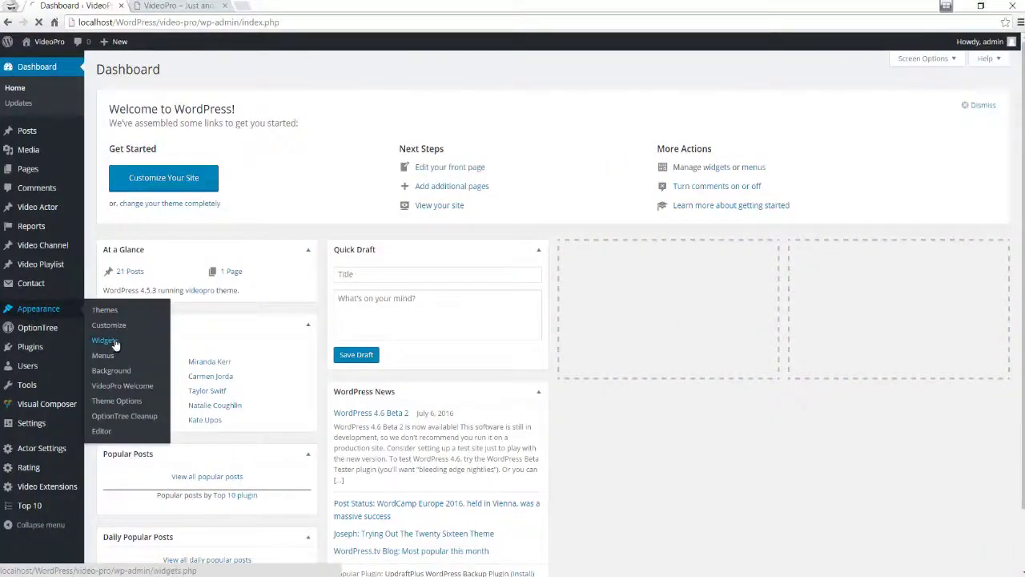
pyautogui.click(115, 342)
pyautogui.scroll(-1, 199, 398)
pyautogui.click(178, 481)
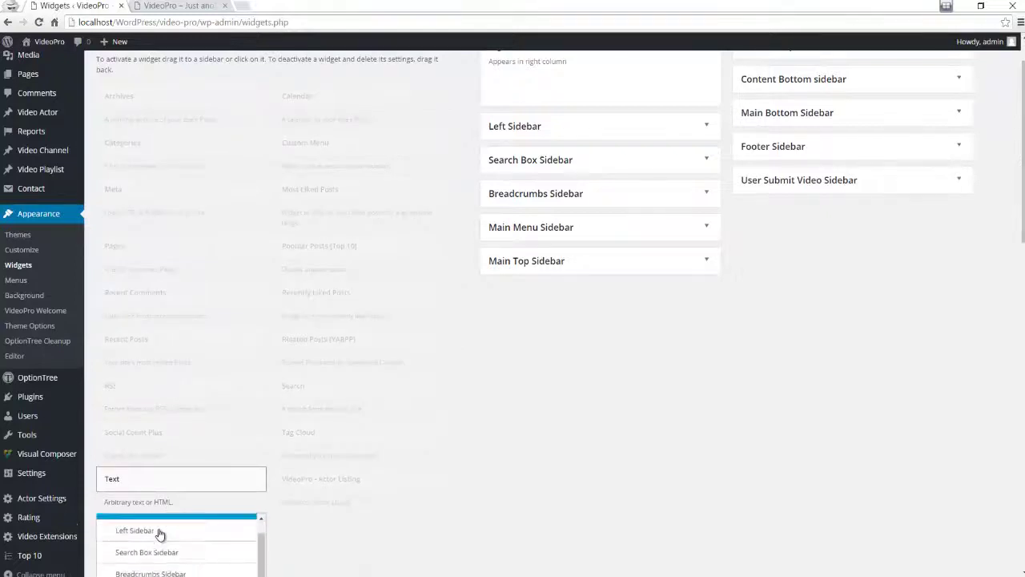
pyautogui.scroll(-2, 366, 514)
pyautogui.click(198, 528)
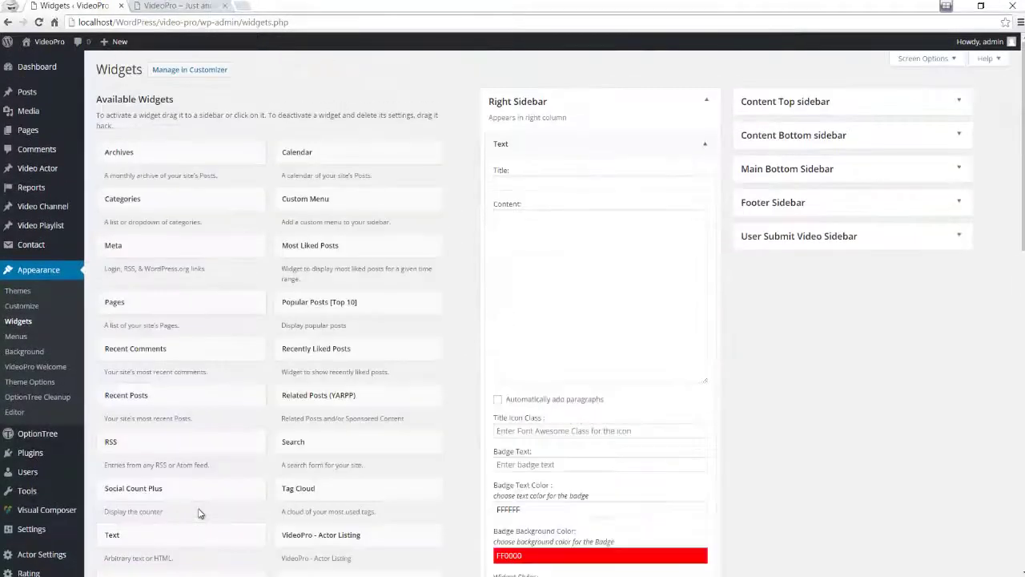
pyautogui.click(532, 235)
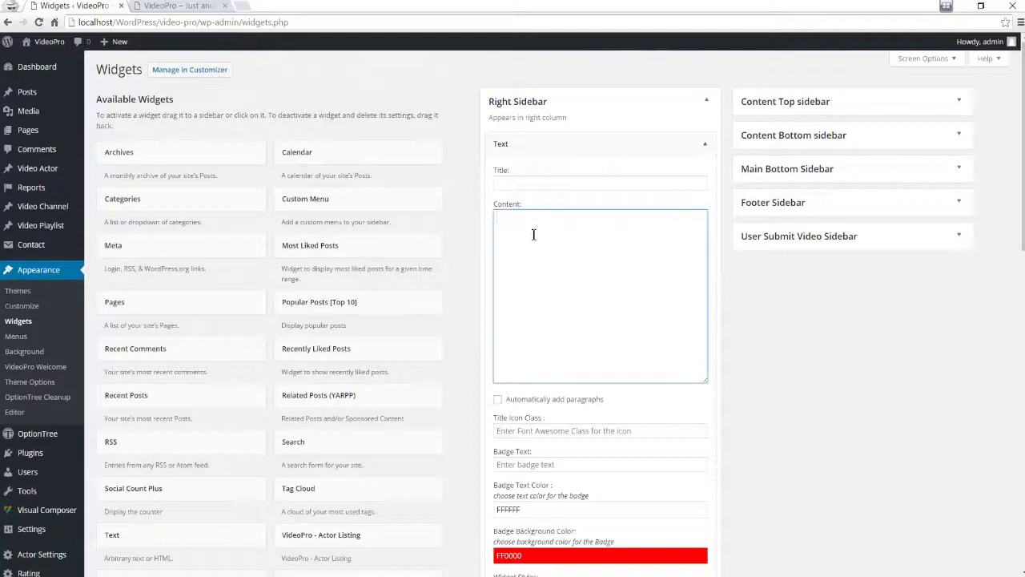
pyautogui.write('<a href="#"><img src="http://videopro.cactusthemes.com/v1/wp-content/uploads/2016/05/videopro-banner-300x250.jpg" alt="Ad banner"></a>')
pyautogui.scroll(-4, 601, 316)
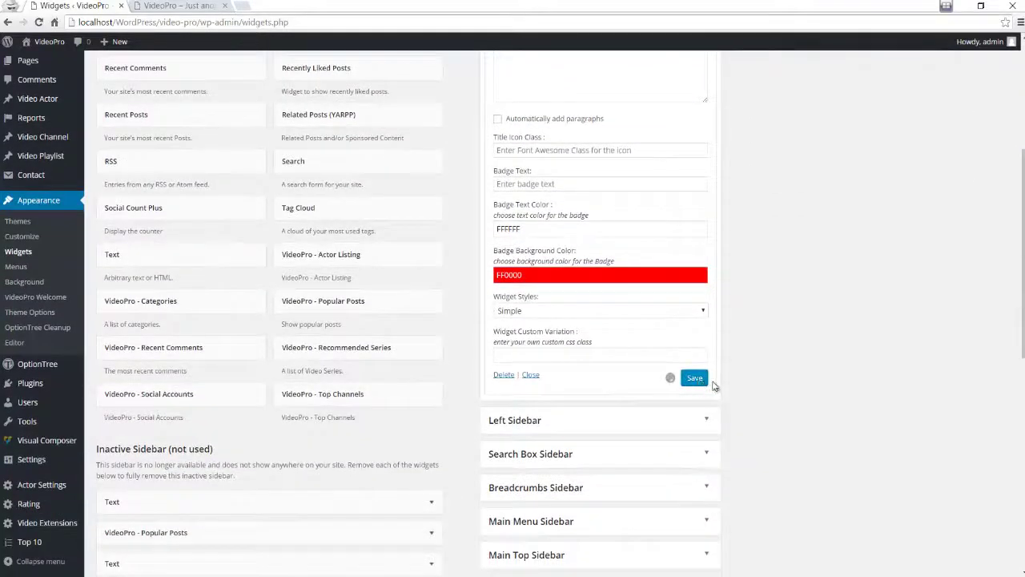
pyautogui.click(707, 379)
pyautogui.scroll(4, 680, 373)
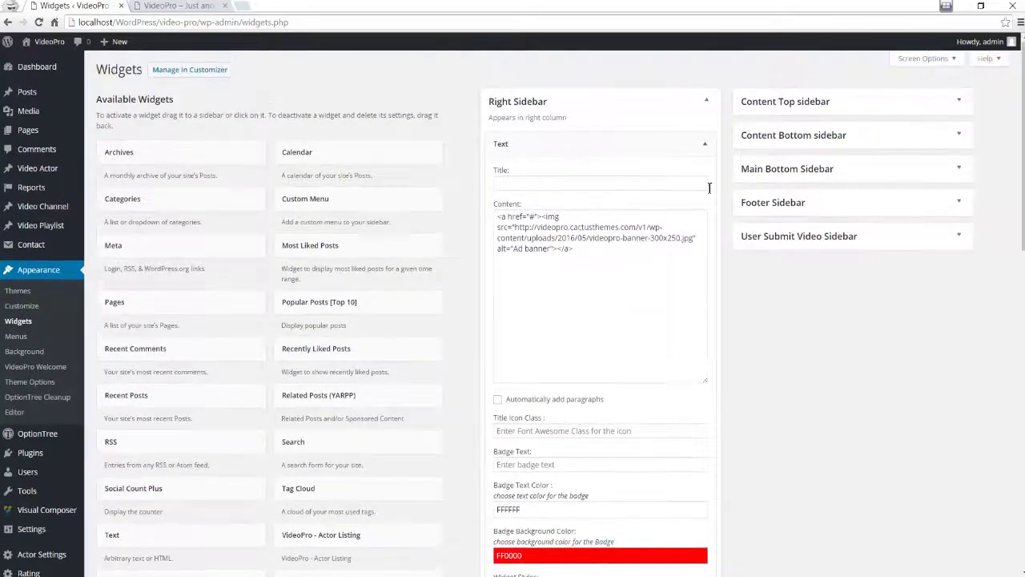
pyautogui.click(704, 147)
pyautogui.click(180, 6)
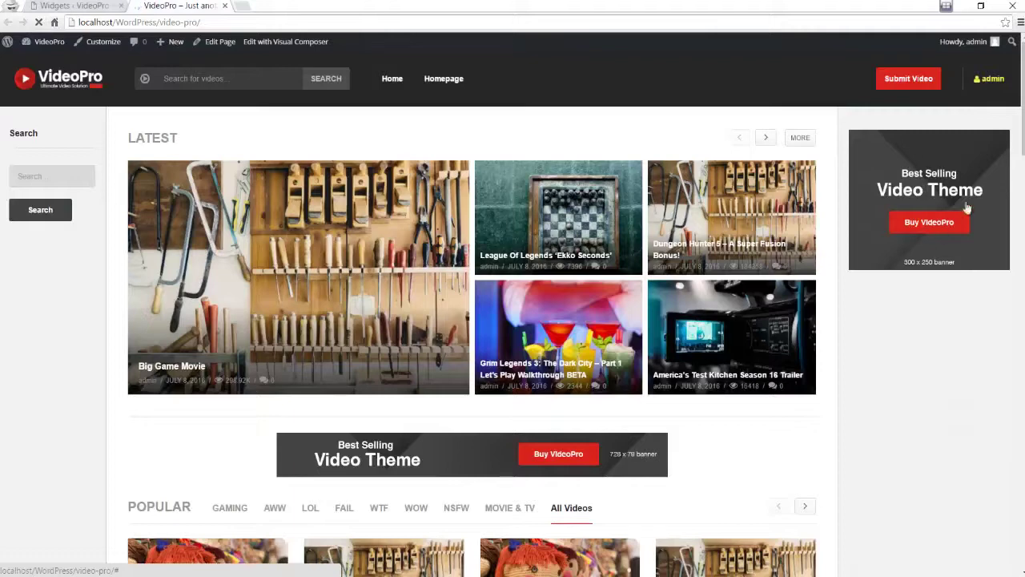
# Step: Add the VideoPro - Recommended Series widget to the Right Sidebar, title it Recommended Series, and save it
pyautogui.click(71, 5)
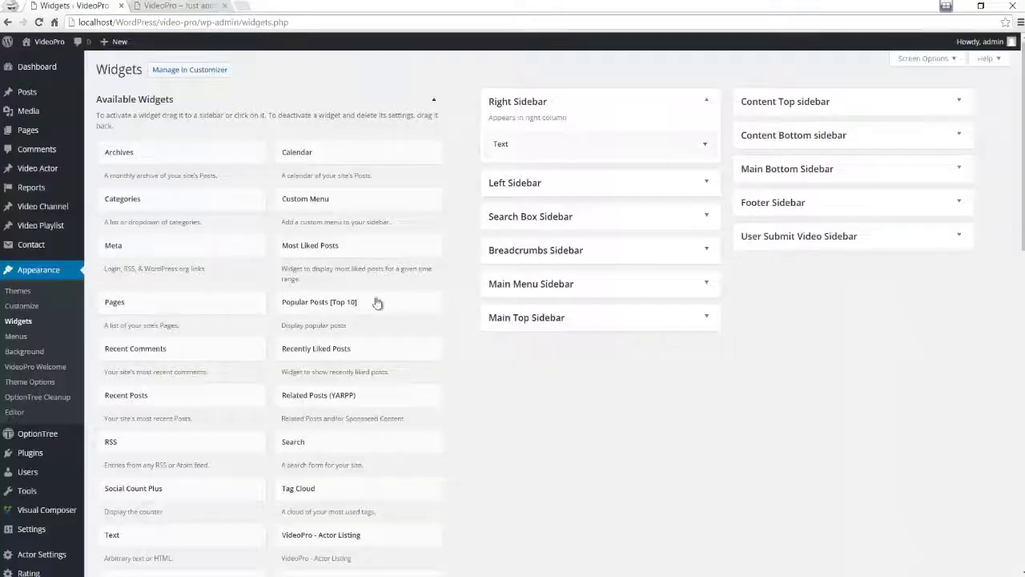
pyautogui.scroll(-3, 462, 380)
pyautogui.click(395, 403)
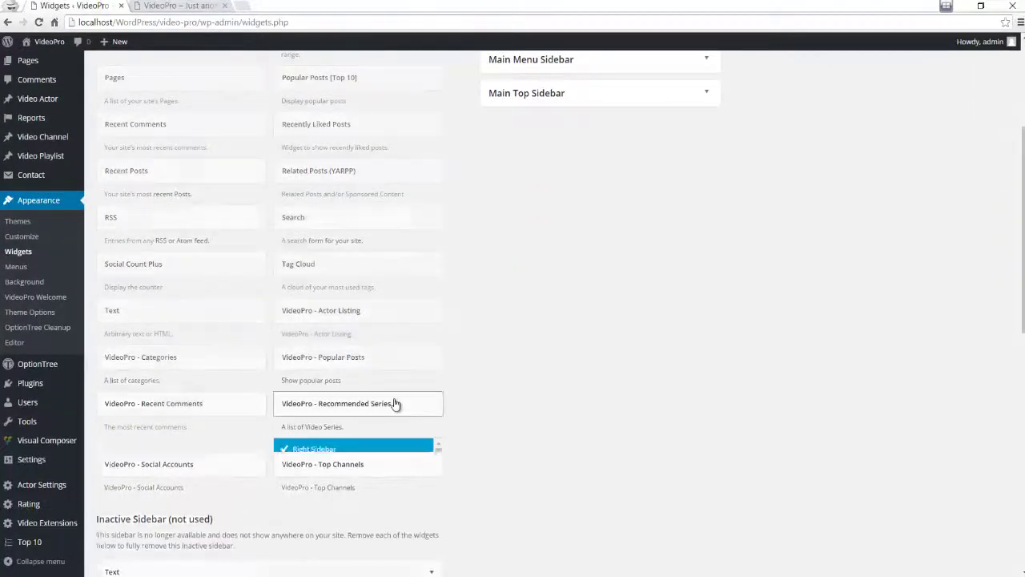
pyautogui.scroll(-2, 361, 445)
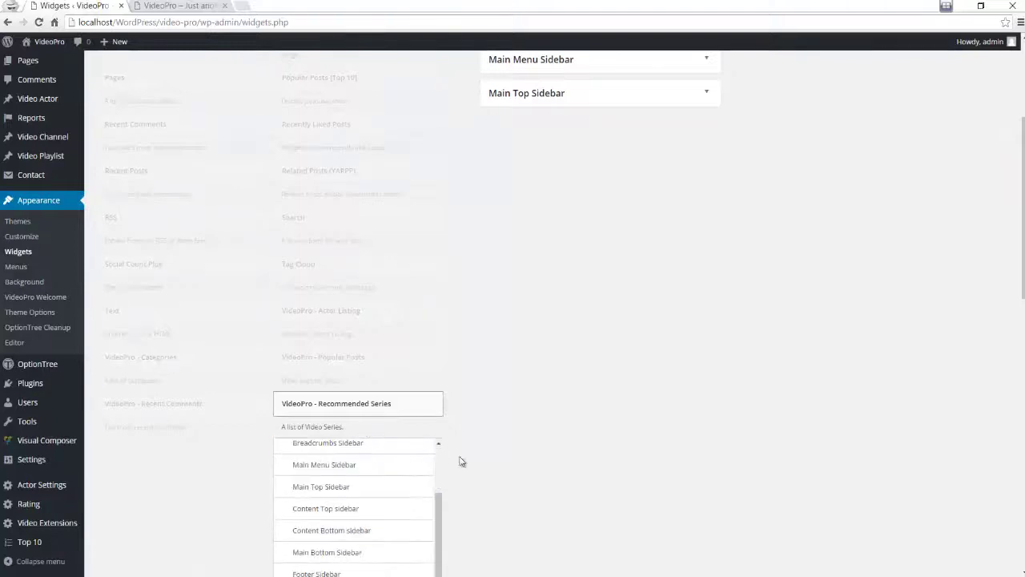
pyautogui.scroll(-3, 459, 459)
pyautogui.click(375, 396)
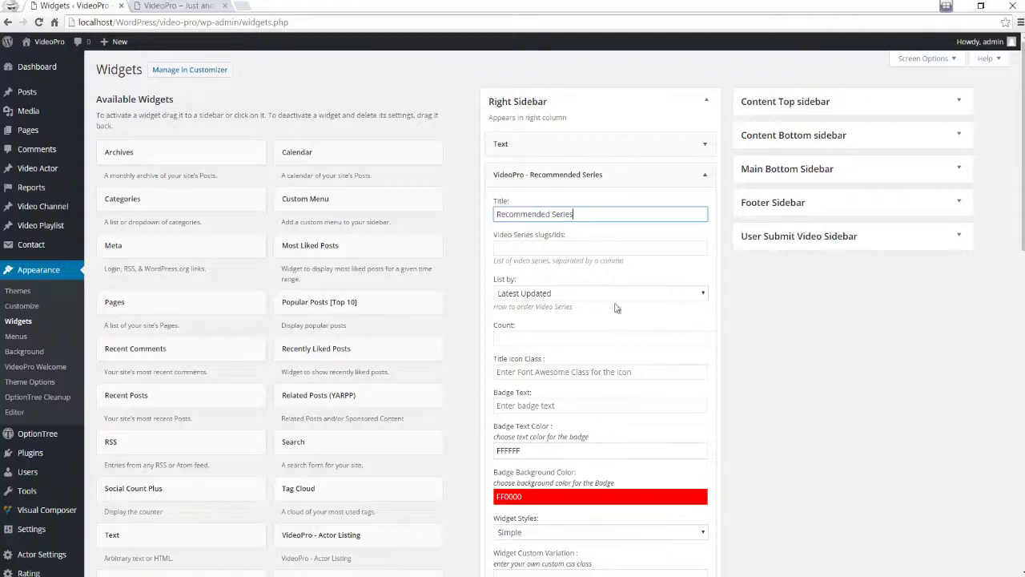
pyautogui.scroll(-2, 613, 328)
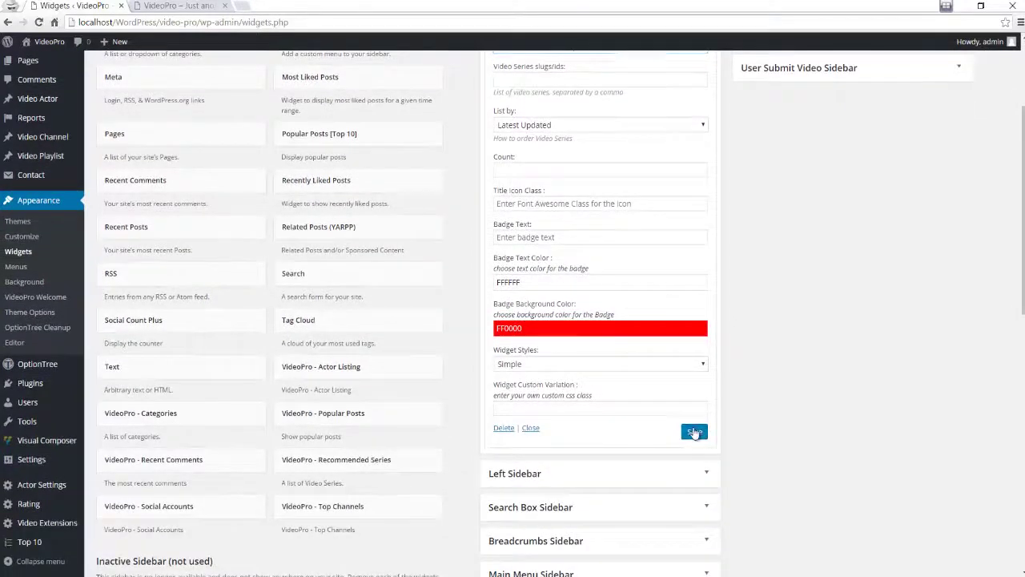
pyautogui.click(694, 430)
# Step: Check the Recommended Series widget in the sidebar of the site's front page
pyautogui.click(179, 6)
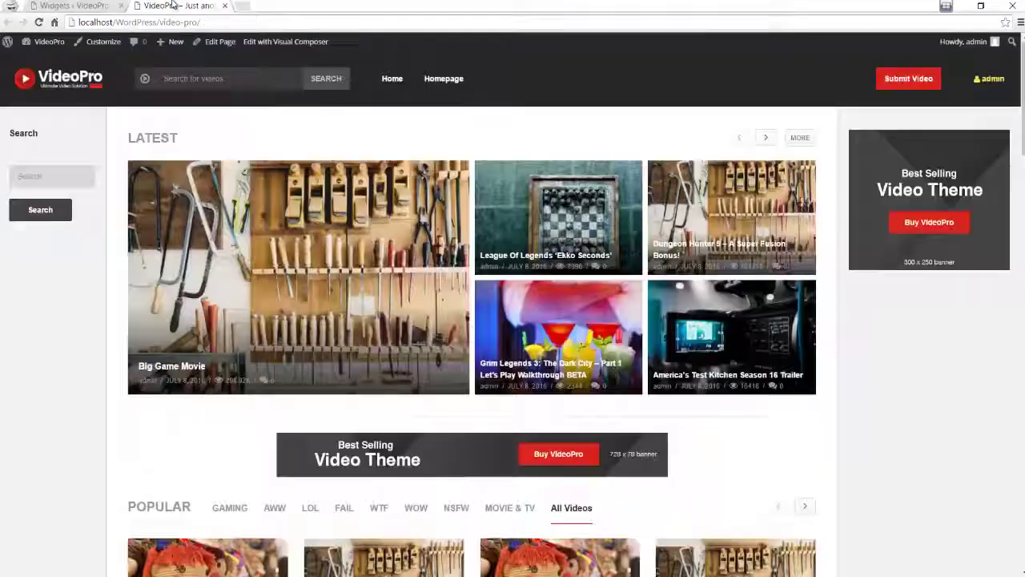
pyautogui.scroll(-2, 940, 392)
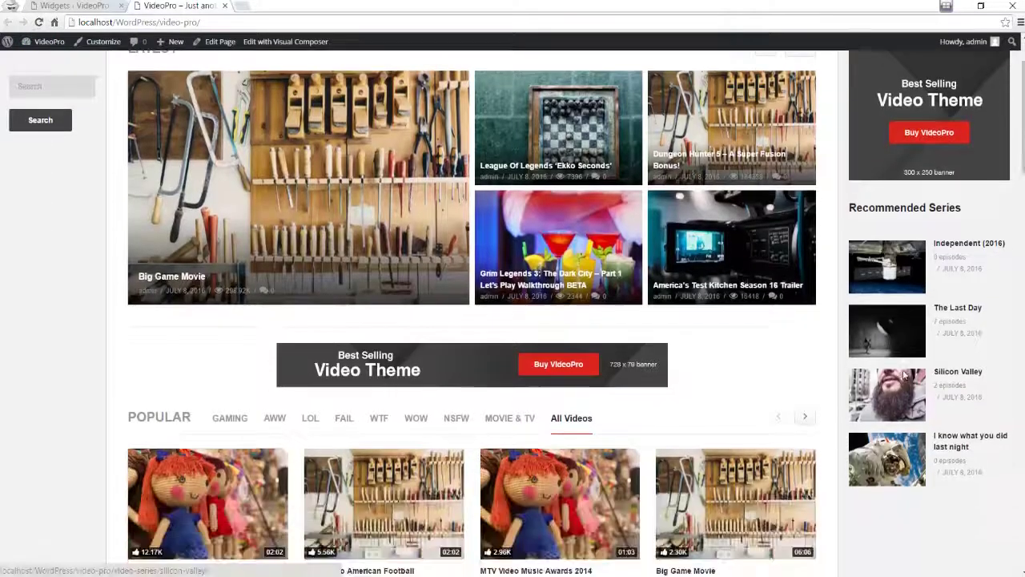
pyautogui.scroll(2, 921, 209)
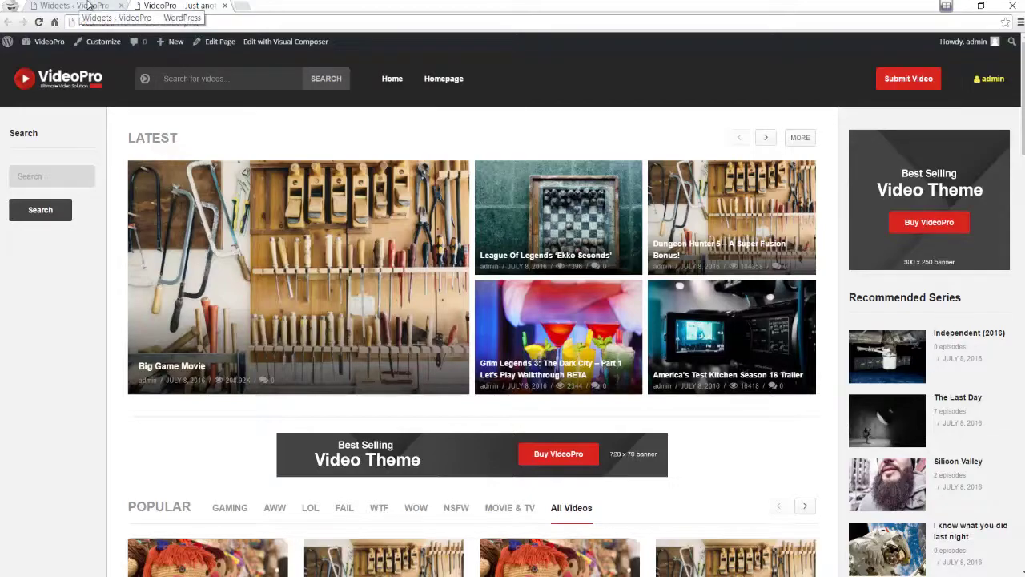
# Step: Return to the widget management page and collapse the Left Sidebar and Right Sidebar areas
pyautogui.click(83, 6)
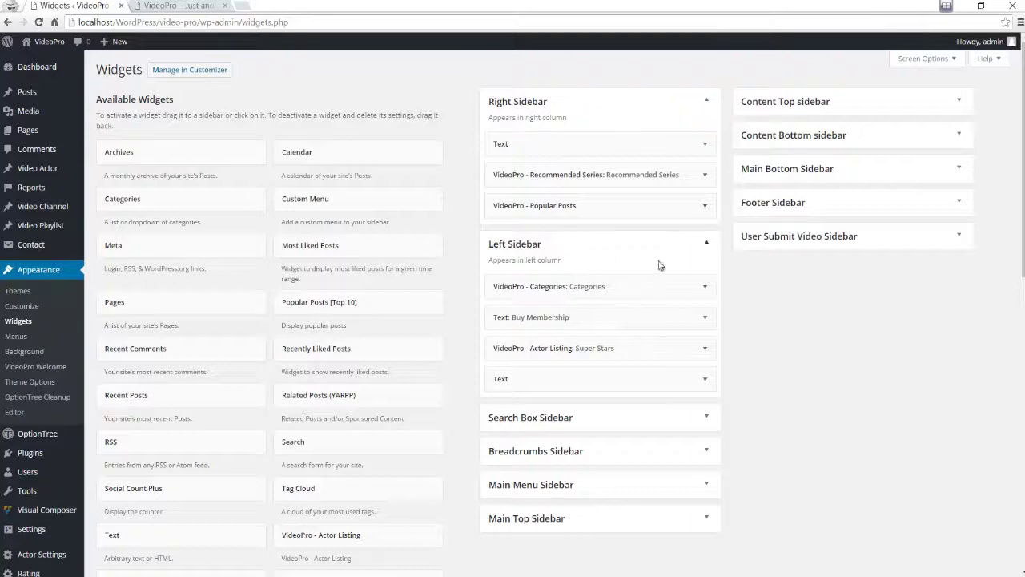
pyautogui.click(707, 245)
pyautogui.click(707, 103)
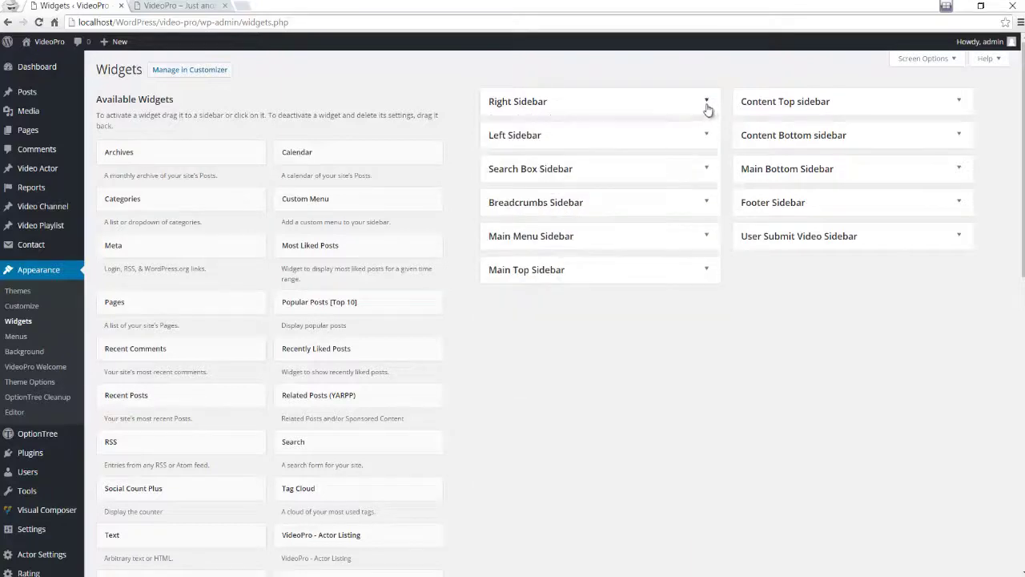
# Step: Reload the site's front page and check the widgets shown in its left and right sidebars down the page
pyautogui.click(178, 6)
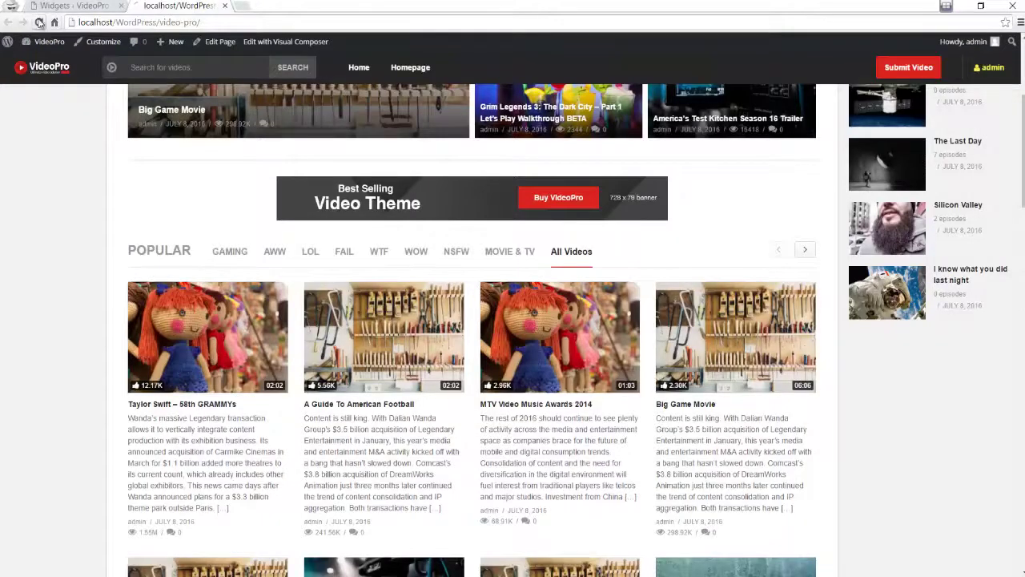
pyautogui.scroll(-1, 20, 204)
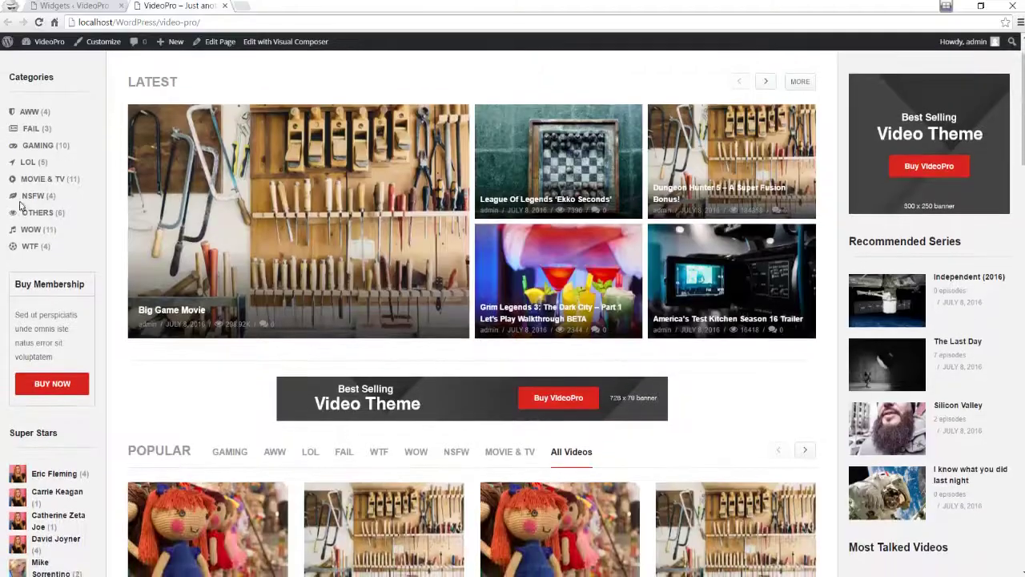
pyautogui.scroll(-15, 905, 382)
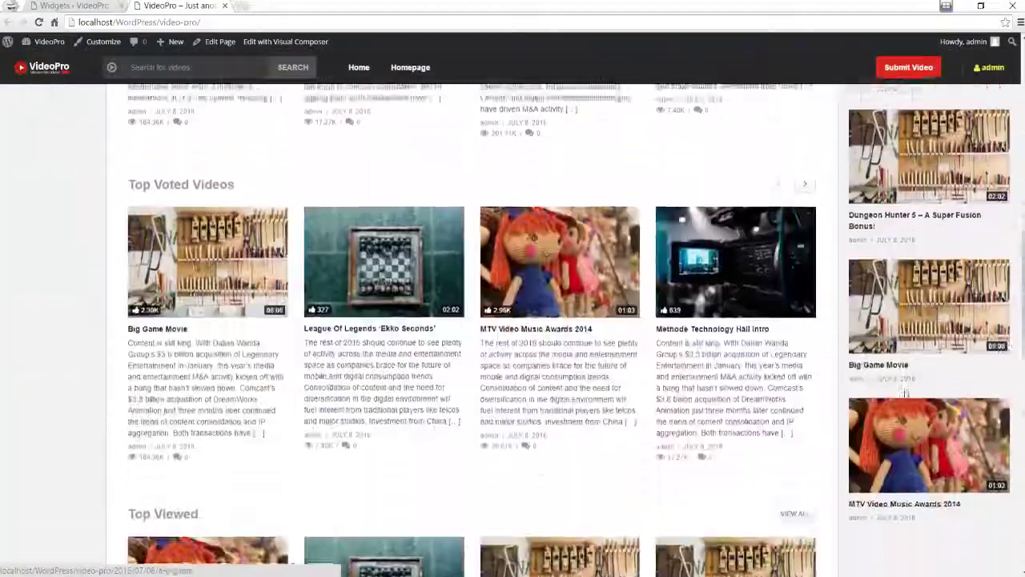
pyautogui.scroll(15, 898, 399)
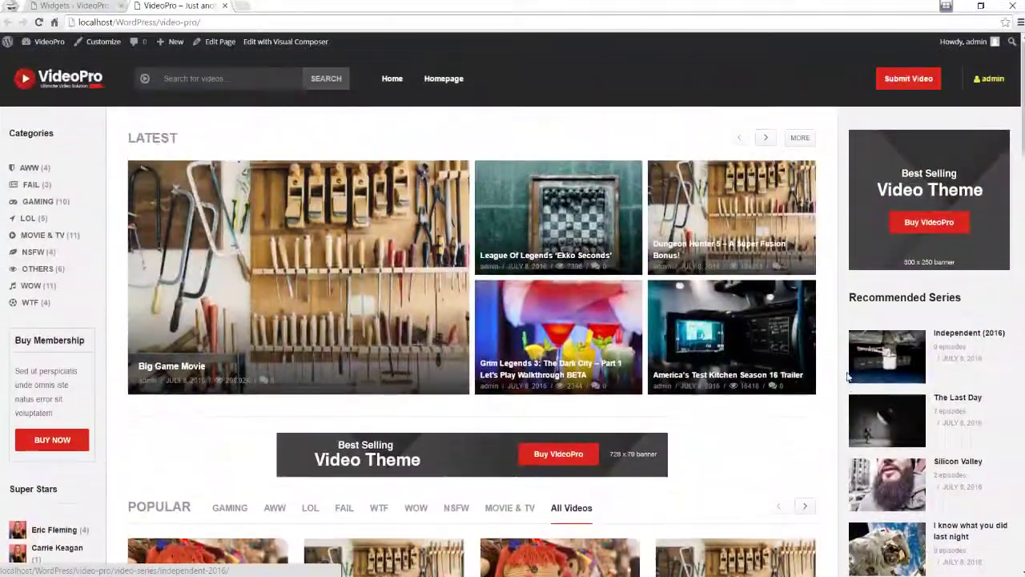
# Step: Return to the widget management page and expand the Main Bottom Sidebar and Footer Sidebar areas to review their widgets
pyautogui.click(74, 5)
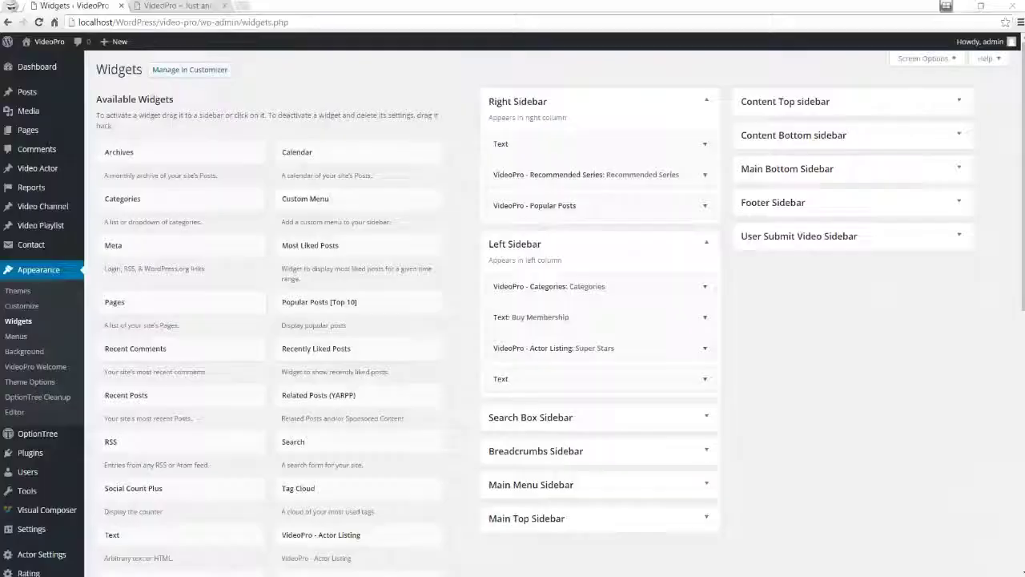
pyautogui.click(833, 173)
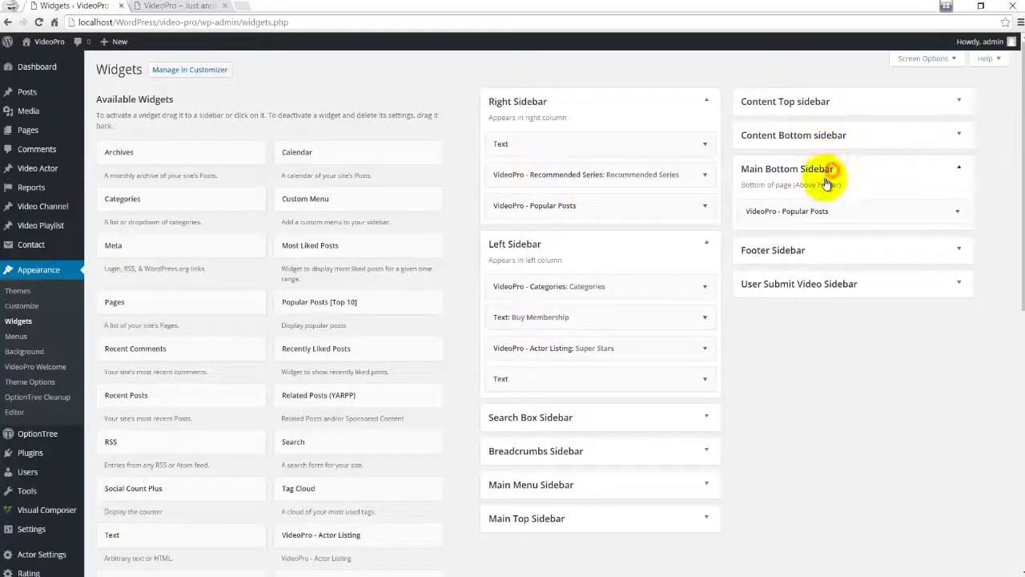
pyautogui.click(815, 251)
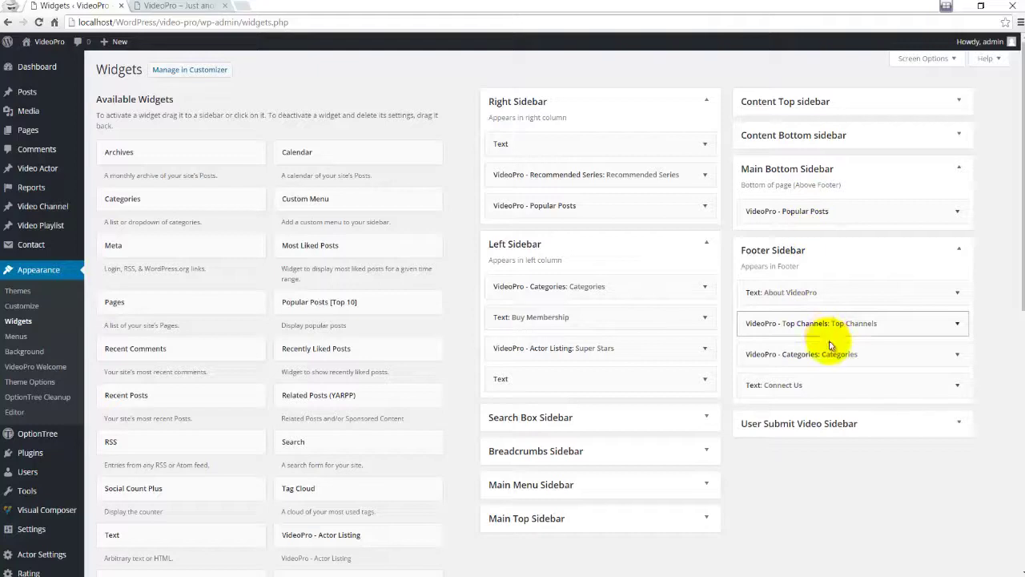
# Step: Reload the front page, page the bottom Popular Posts carousel forward and back, and examine the footer widgets
pyautogui.click(210, 6)
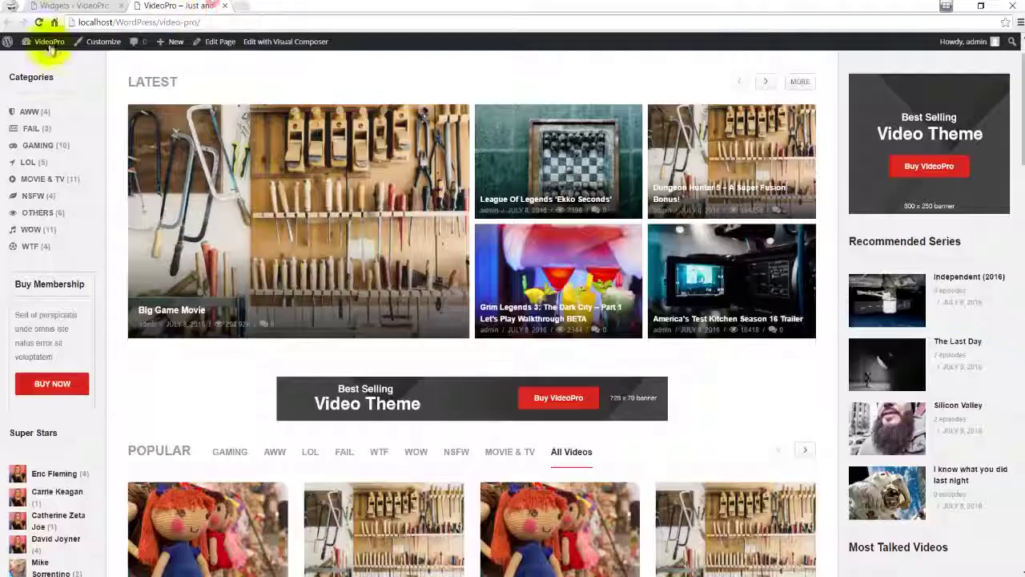
pyautogui.click(40, 23)
pyautogui.scroll(-10, 320, 224)
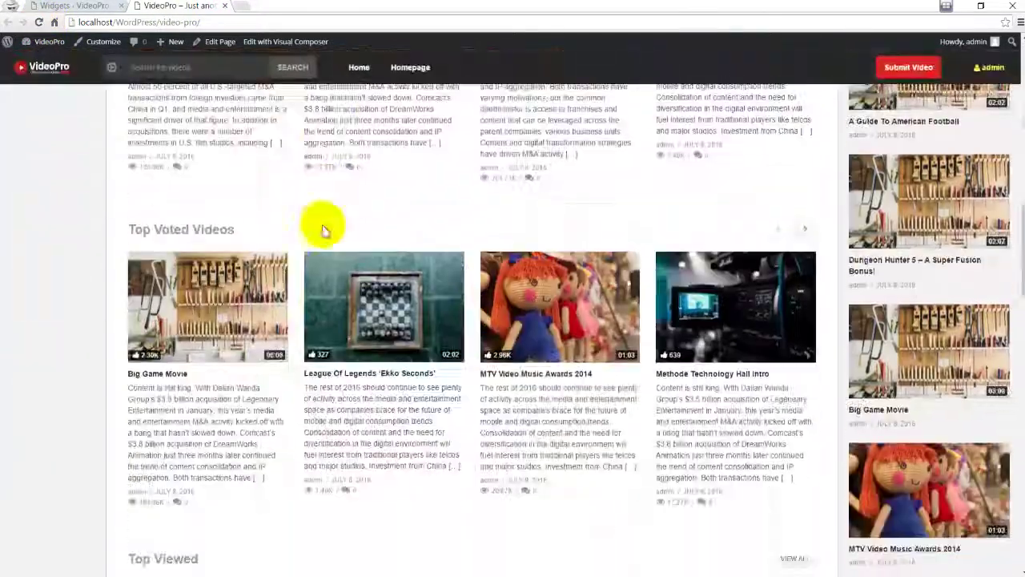
pyautogui.scroll(-10, 320, 237)
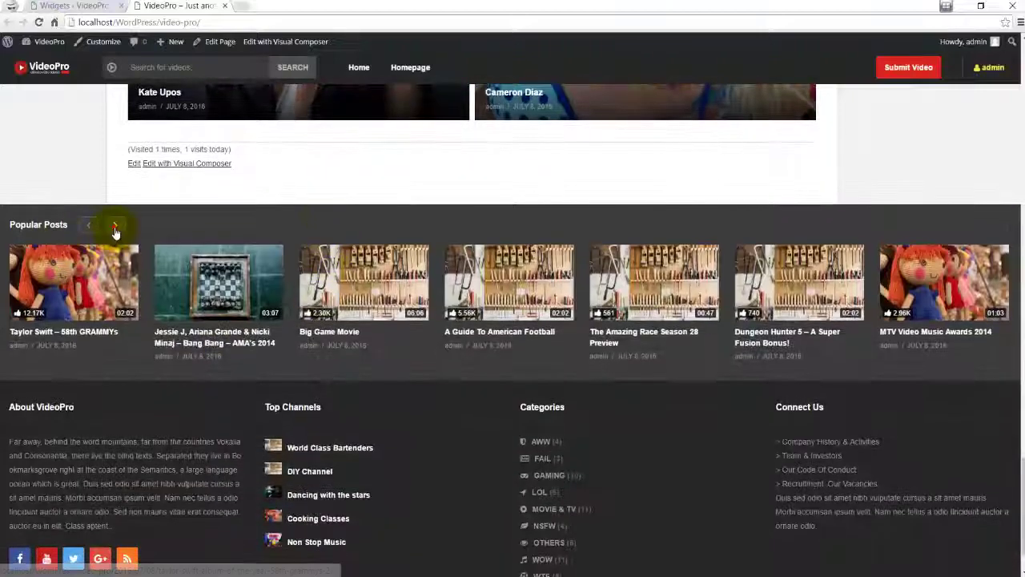
pyautogui.click(115, 228)
pyautogui.click(88, 224)
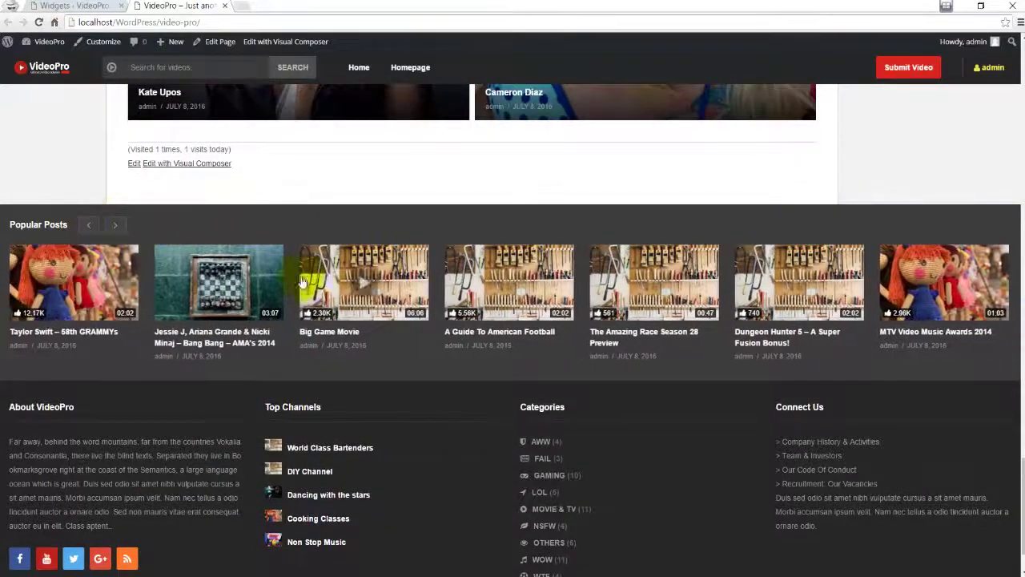
pyautogui.scroll(-1, 436, 386)
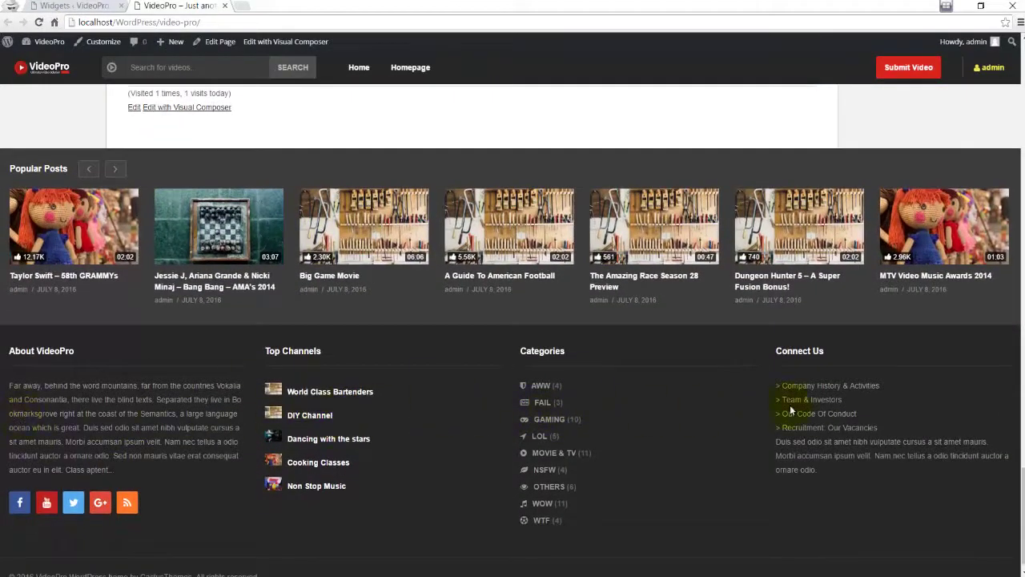